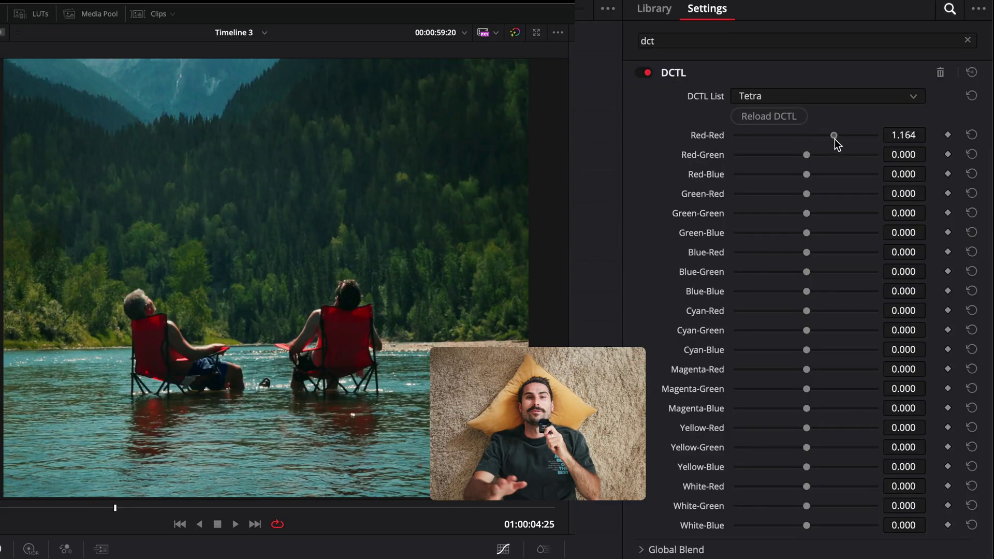
# Step: Drag the Tetra DCTL's Red-Red mix down to about -1.065 to drain red from the river
pyautogui.moveTo(849, 139); pyautogui.dragTo(821, 156)
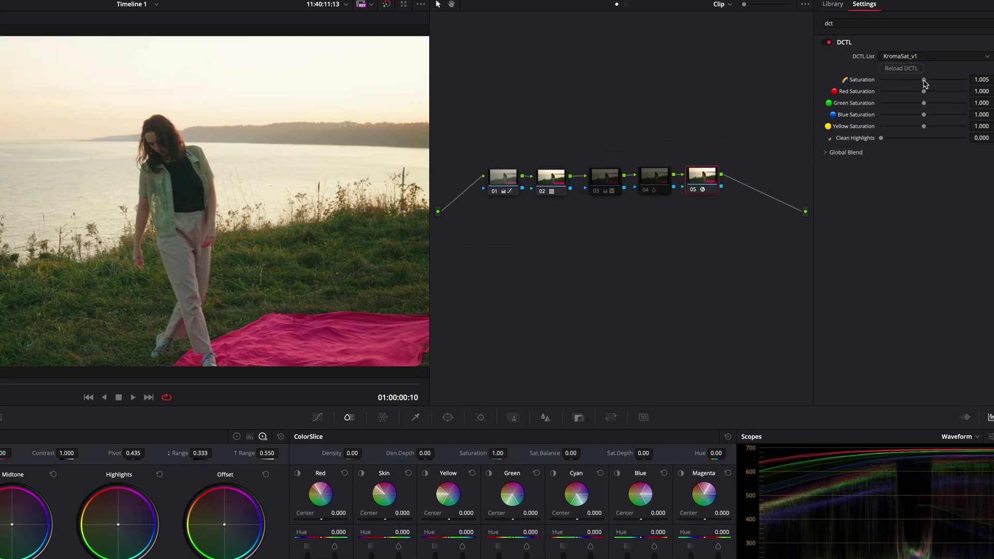
# Step: Nudge KromaSat_v1's Saturation up and raise Clean Highlights on node 05, zooming the viewer
pyautogui.moveTo(925, 81); pyautogui.dragTo(930, 81)
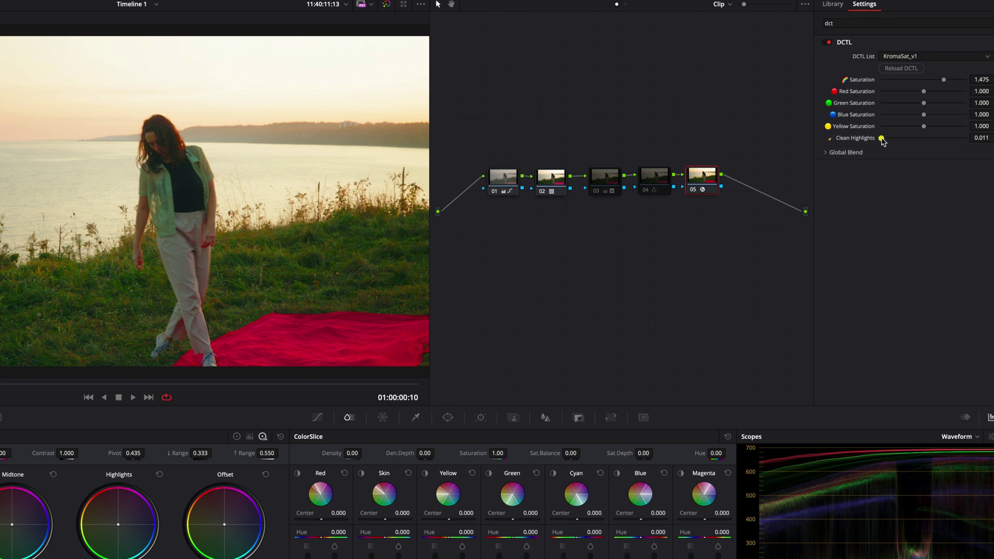
pyautogui.moveTo(882, 140); pyautogui.dragTo(961, 141)
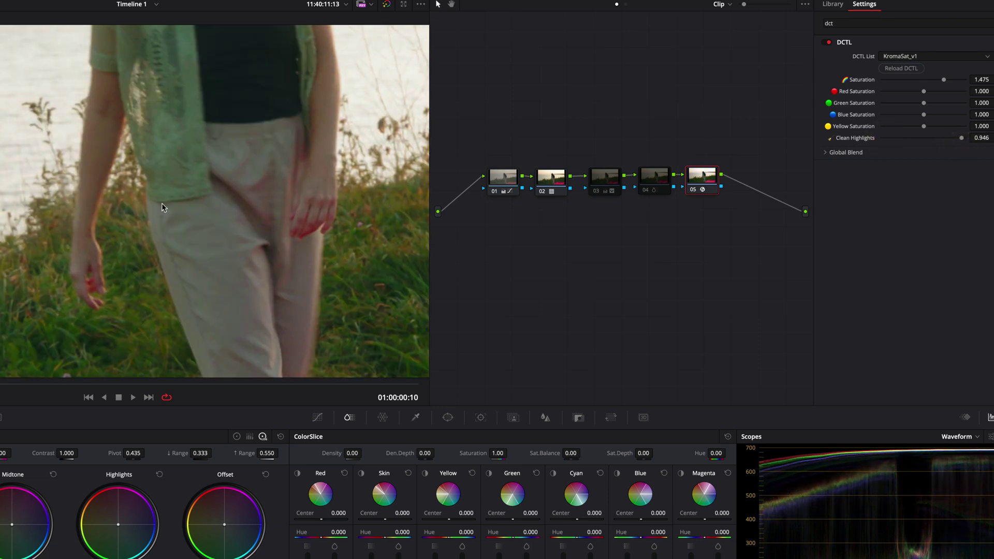
pyautogui.scroll(-3, 169, 218)
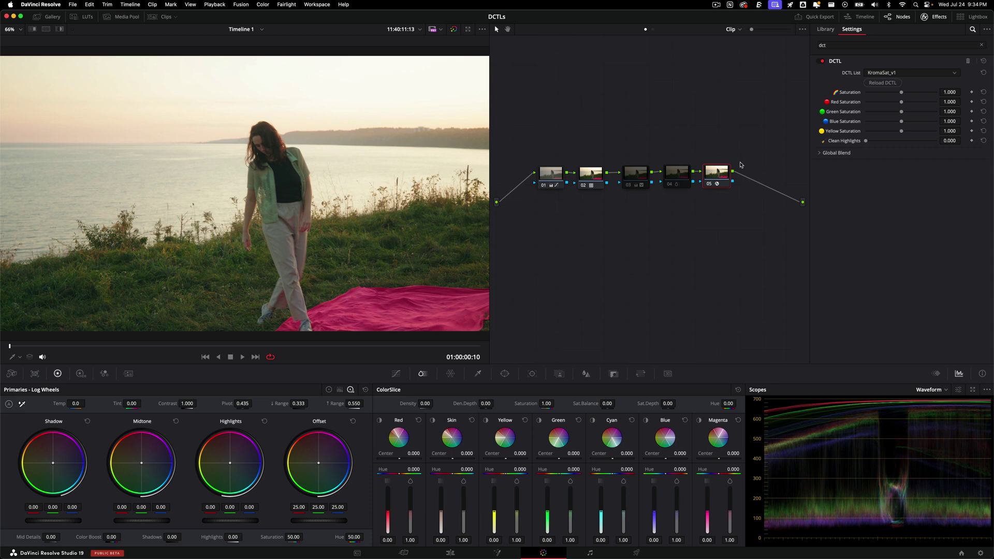
# Step: Review node 03's red cloth correction, its isolated matte, qualifier and curves, then disable it
pyautogui.click(632, 180)
pyautogui.press('super+d')
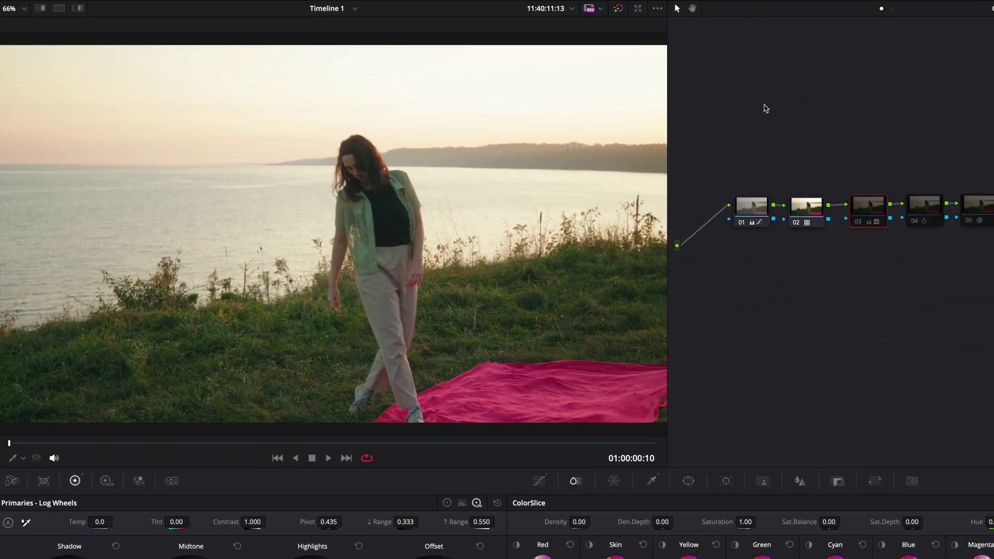
pyautogui.press('super+d')
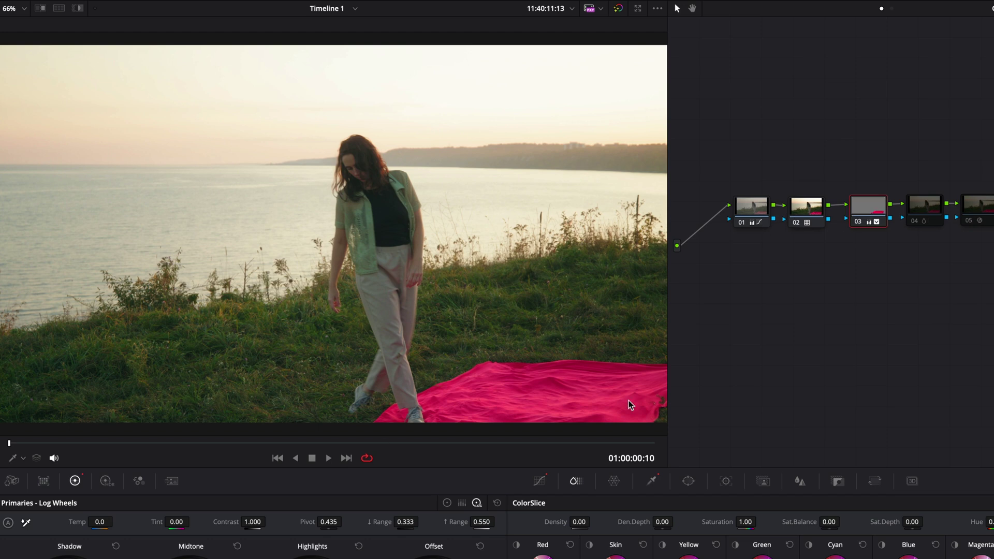
pyautogui.click(76, 9)
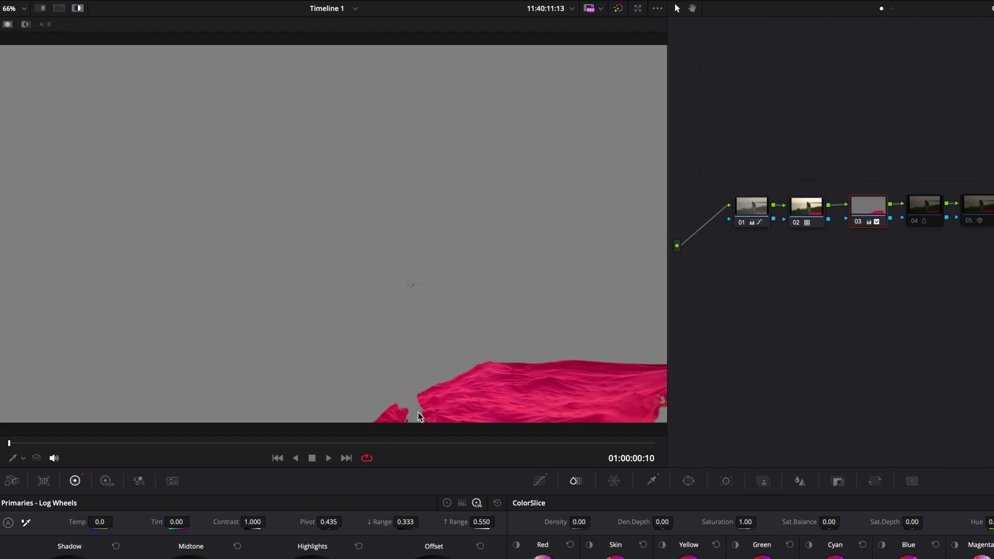
pyautogui.click(651, 481)
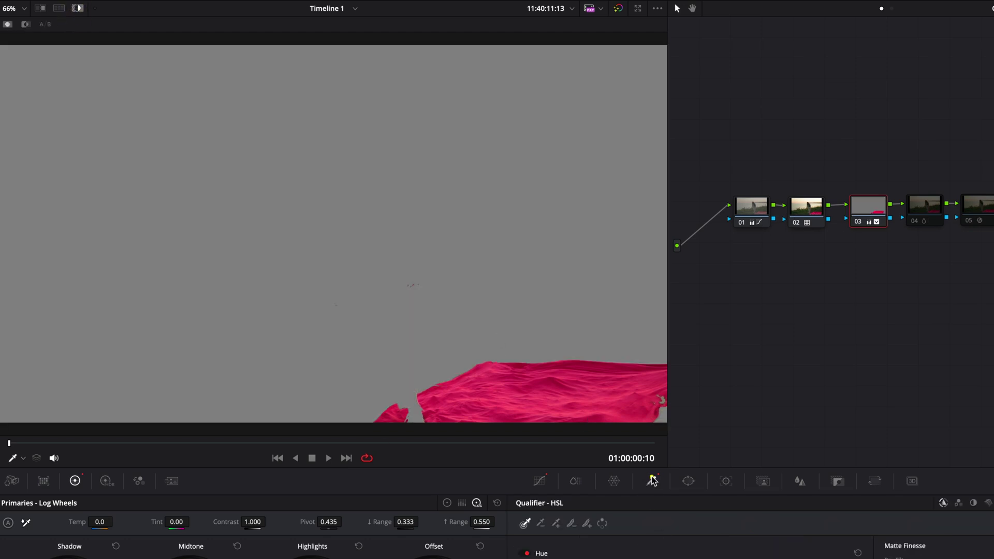
pyautogui.click(539, 481)
pyautogui.hotkey('shift', 'h')
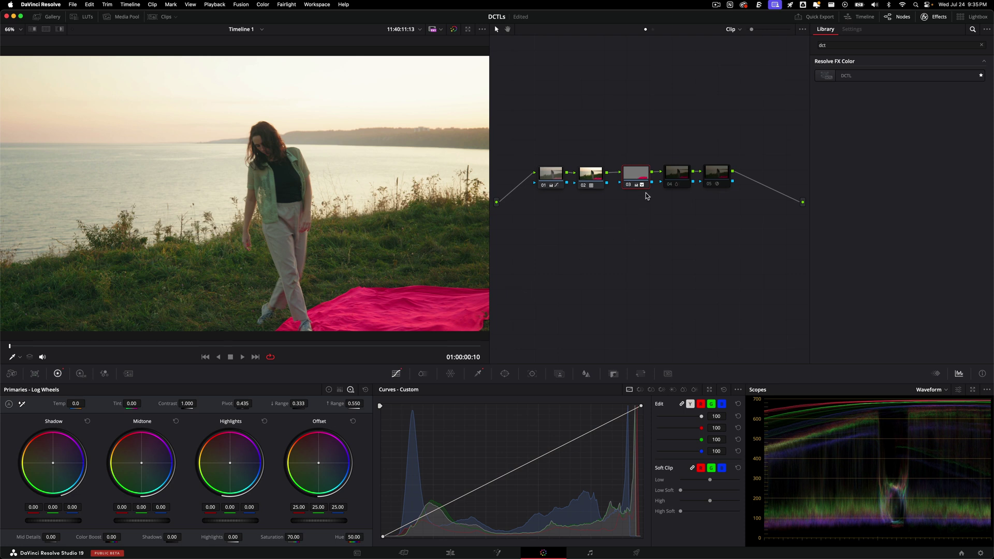
pyautogui.press('super+d')
# Step: Set node 05's KromaSat Red Saturation to 1.200 after first trying 1.300
pyautogui.click(720, 174)
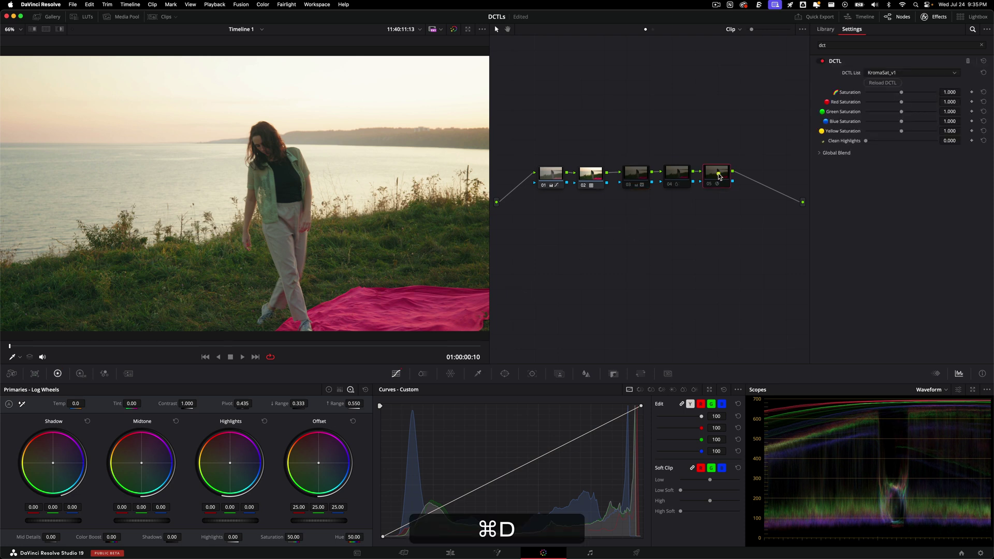
pyautogui.click(948, 101)
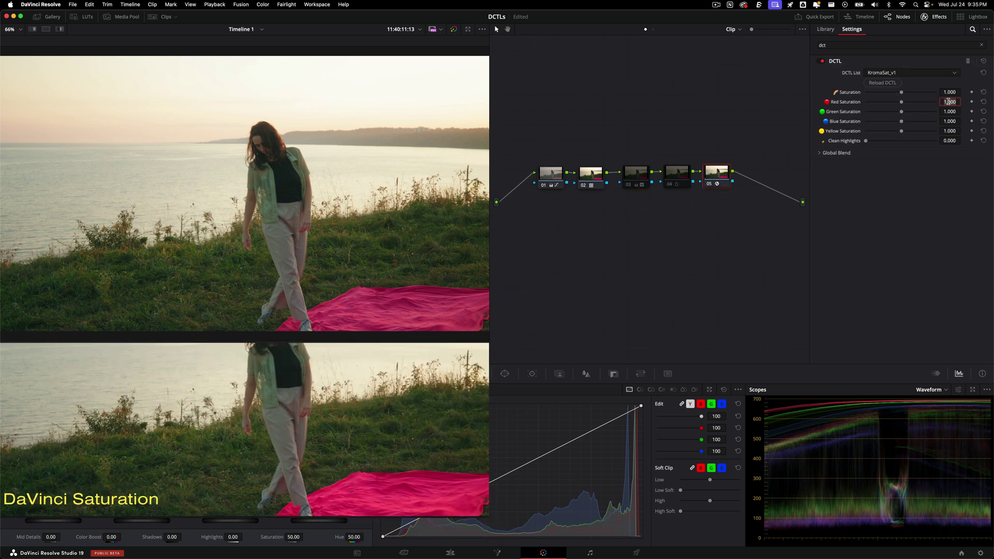
pyautogui.write('3')
pyautogui.press('Return')
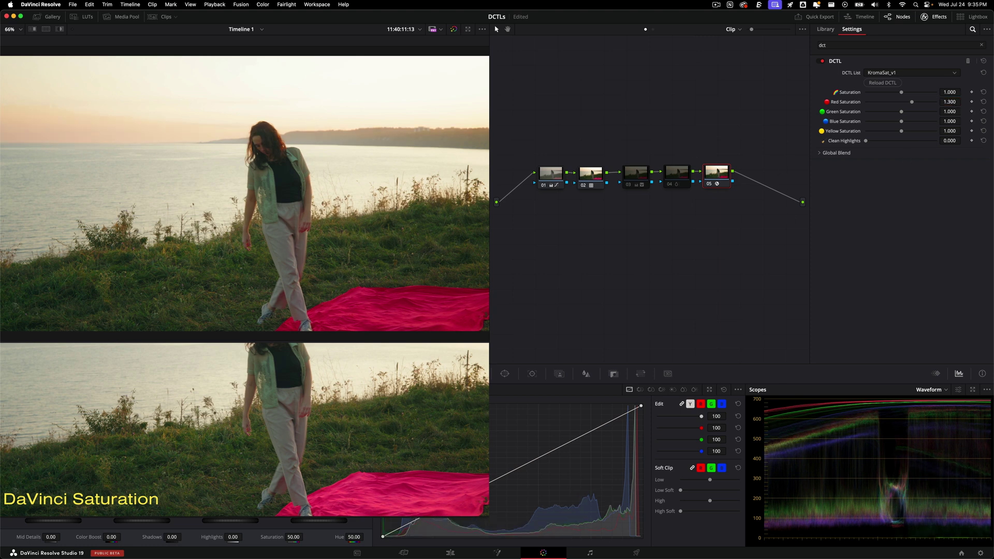
pyautogui.click(951, 102)
pyautogui.write('1.2')
pyautogui.press('Return')
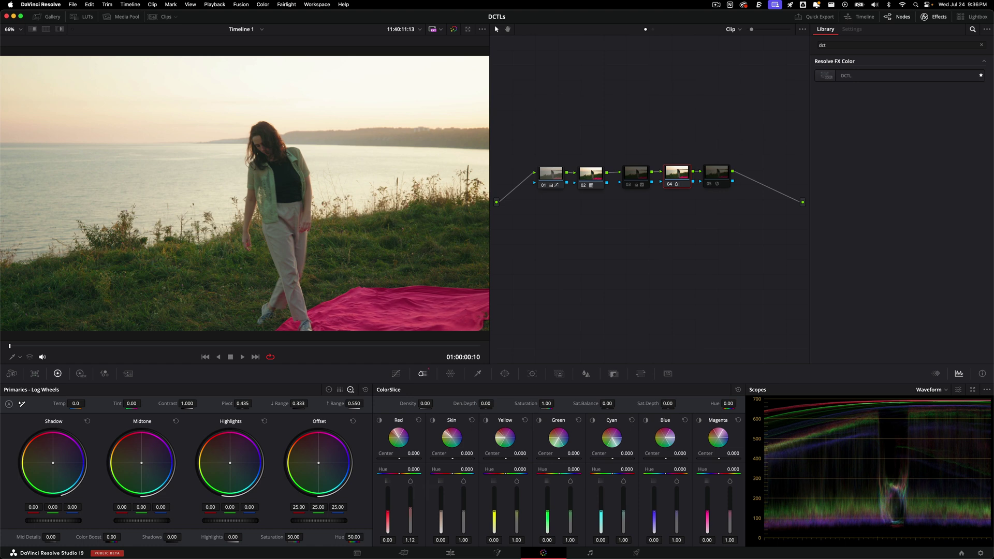
# Step: Adjust the Red slice in node 04's Color Slice, then disable node 04 and enable DCTL node 05
pyautogui.moveTo(409, 539); pyautogui.dragTo(415, 540)
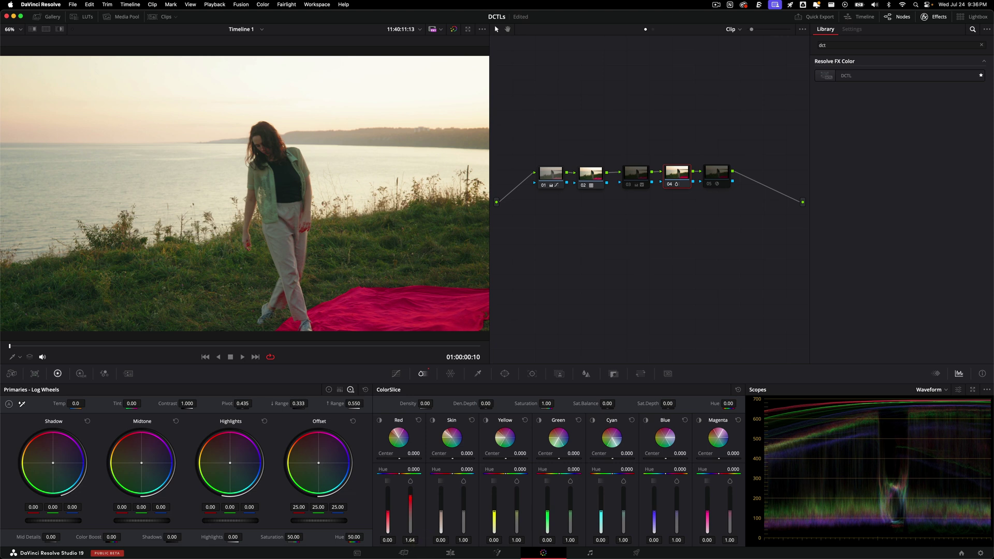
pyautogui.moveTo(421, 541); pyautogui.dragTo(410, 540)
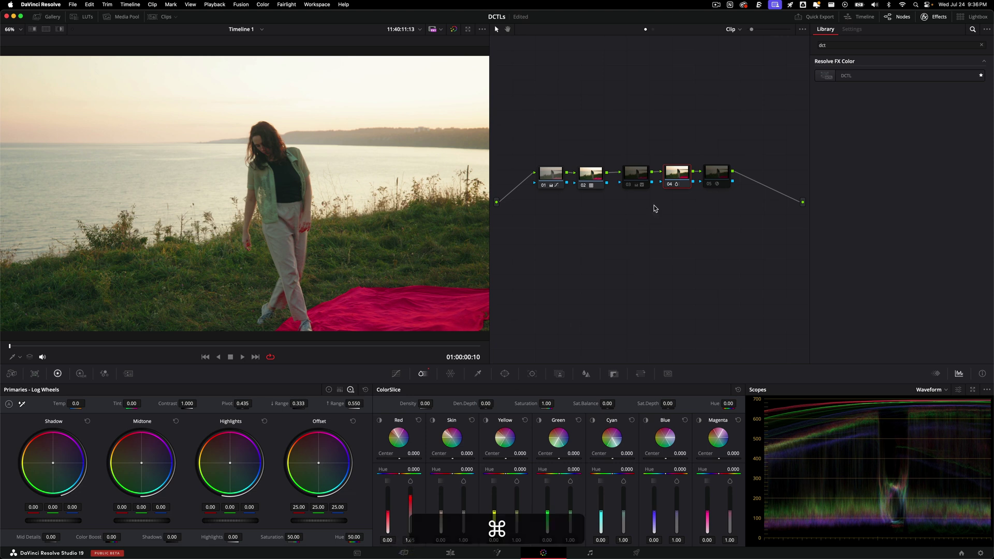
pyautogui.press('cmd+d')
pyautogui.click(716, 176)
pyautogui.press('cmd+d')
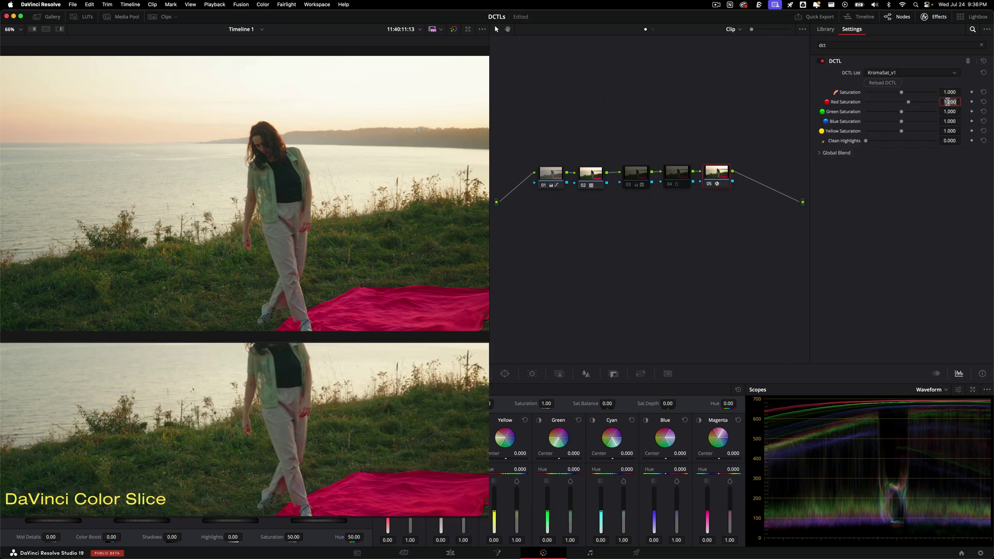
# Step: Raise KromaSat Red Saturation to about 1.464 and compare the blanket with the boost off and on
pyautogui.keyDown('ctrl'); pyautogui.click(948, 101); pyautogui.keyUp('ctrl')
pyautogui.moveTo(949, 102); pyautogui.dragTo(957, 101)
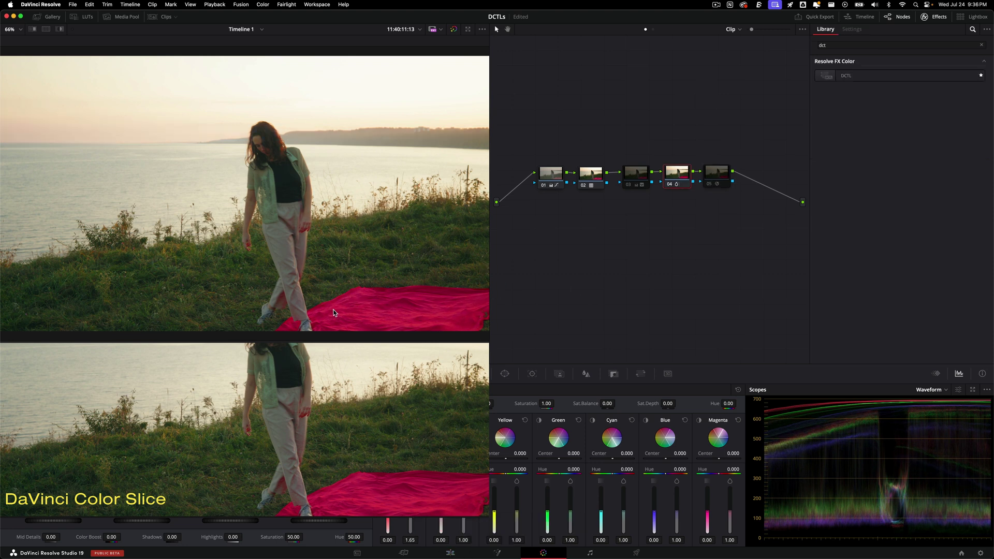
pyautogui.scroll(5, 399, 302)
pyautogui.scroll(-4, 288, 163)
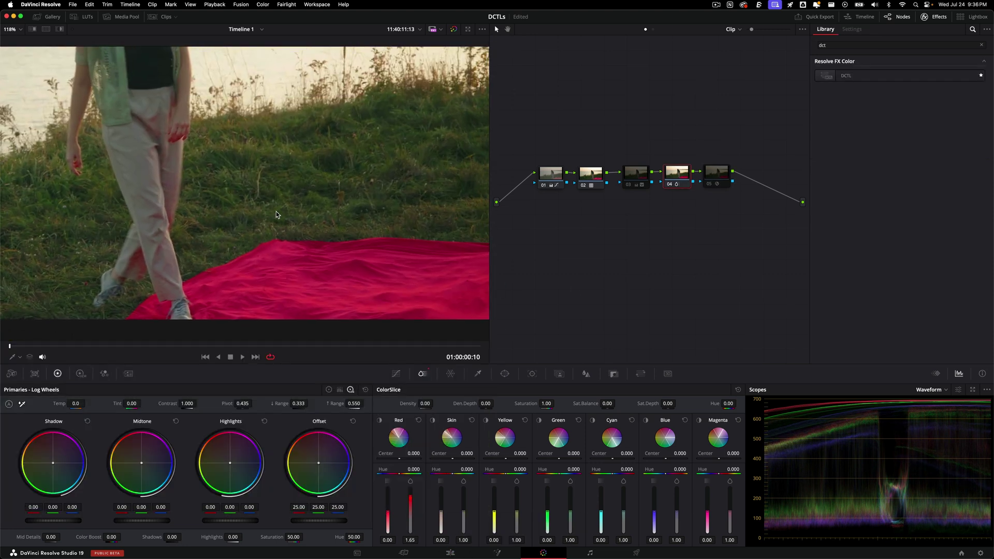
pyautogui.moveTo(269, 228); pyautogui.dragTo(302, 229)
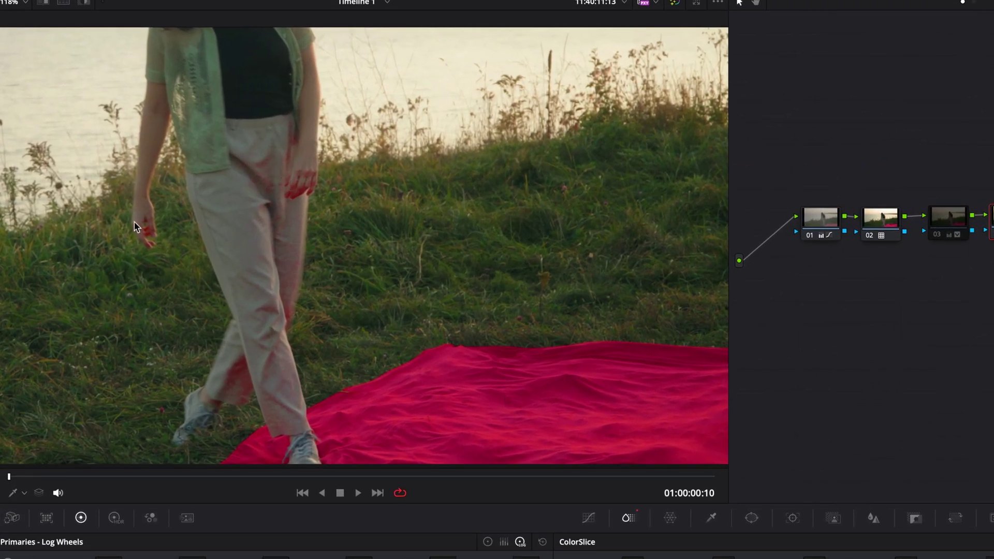
pyautogui.hotkey('ctrl', 'd')
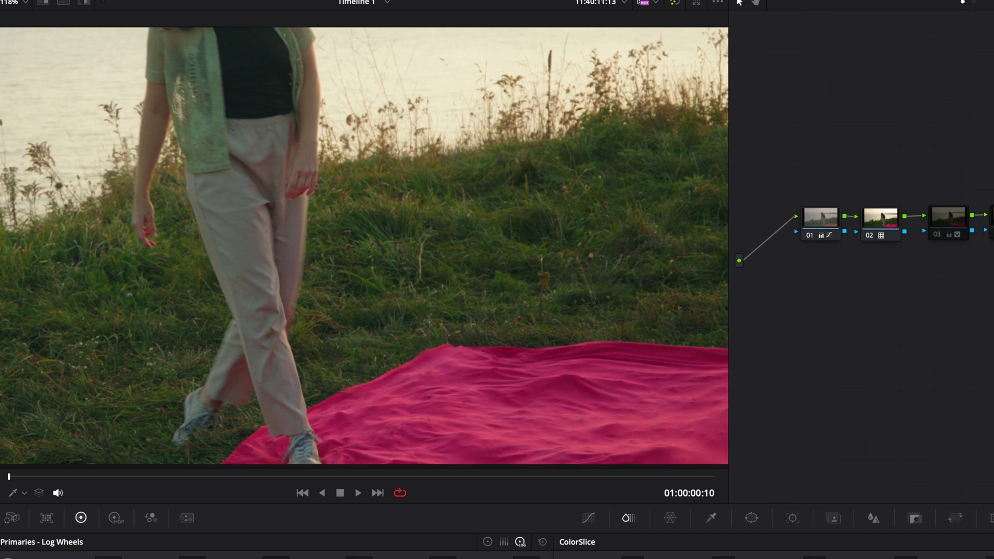
pyautogui.hotkey('ctrl', 'd')
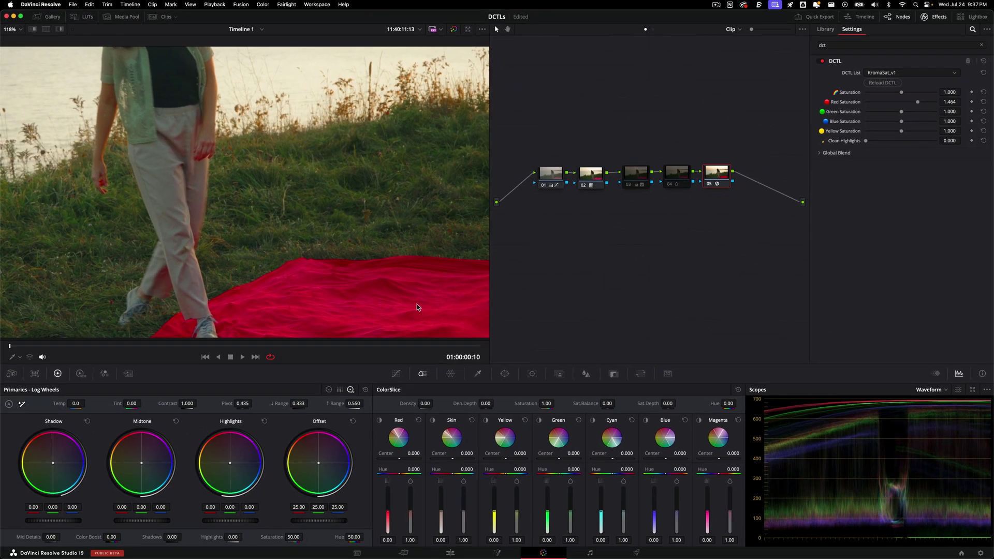
# Step: Compare the Color Slice node 04 red boost against the DCTL node 05, keeping the DCTL
pyautogui.press('cmd+d')
pyautogui.click(684, 173)
pyautogui.press('cmd+d')
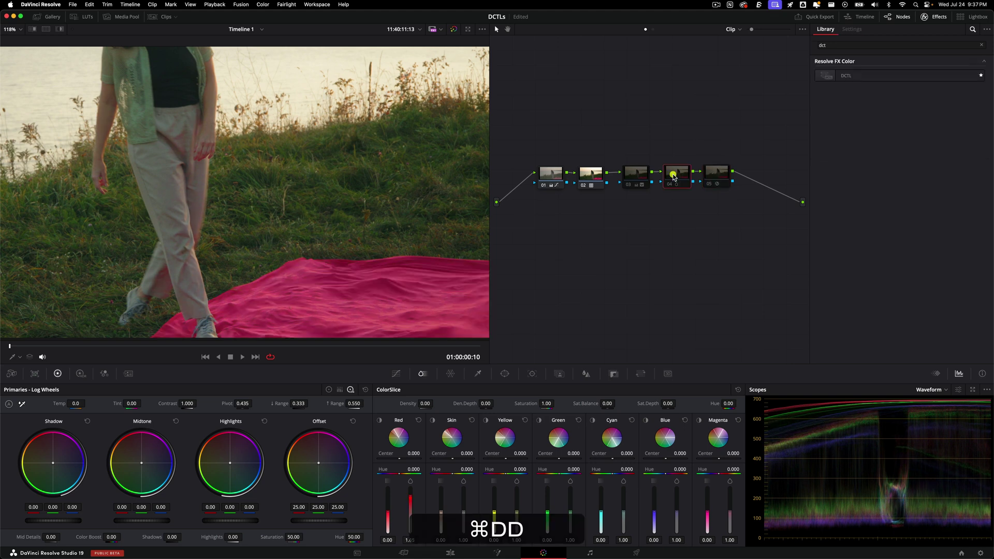
pyautogui.click(717, 179)
pyautogui.press('cmd+d')
pyautogui.press('cmd+d')
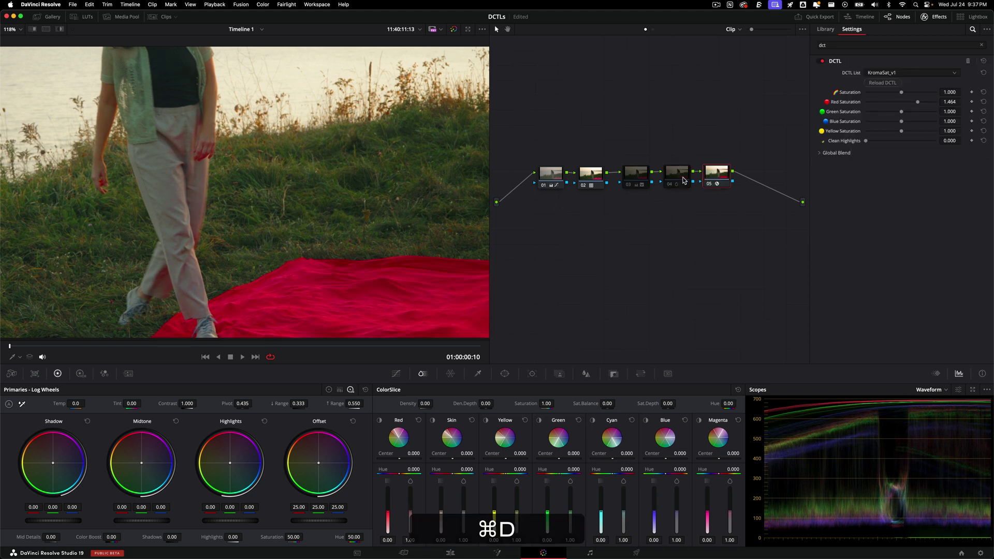
pyautogui.scroll(-3, 317, 281)
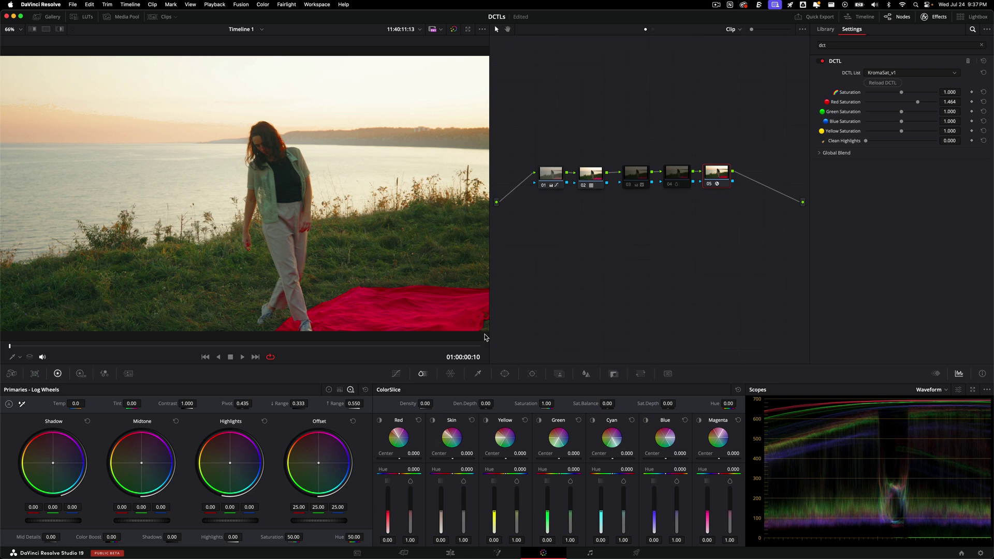
# Step: Set KromaSat Red Saturation to 1.300 and raise Yellow Saturation slightly to 1.115
pyautogui.click(951, 102)
pyautogui.write('1.3')
pyautogui.press('Return')
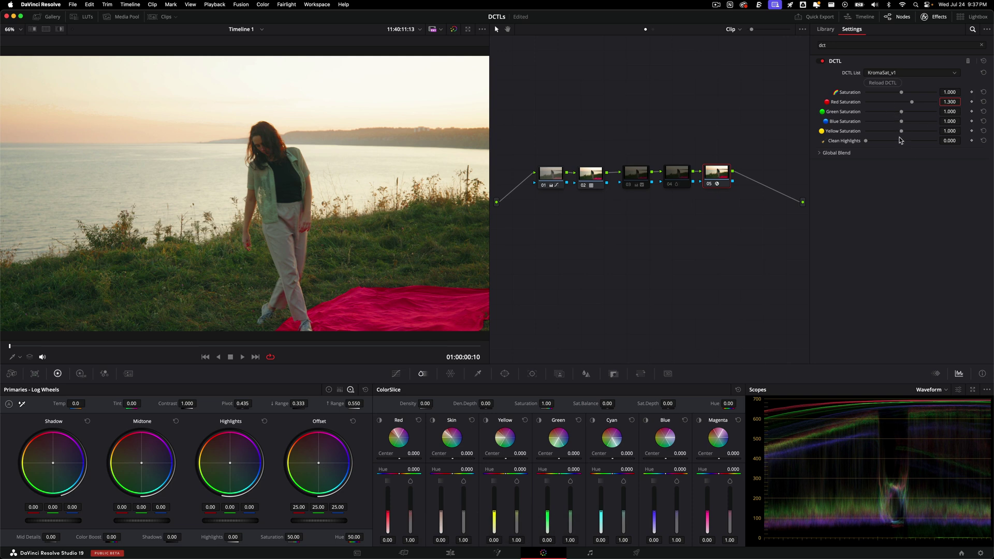
pyautogui.moveTo(901, 131); pyautogui.dragTo(911, 112)
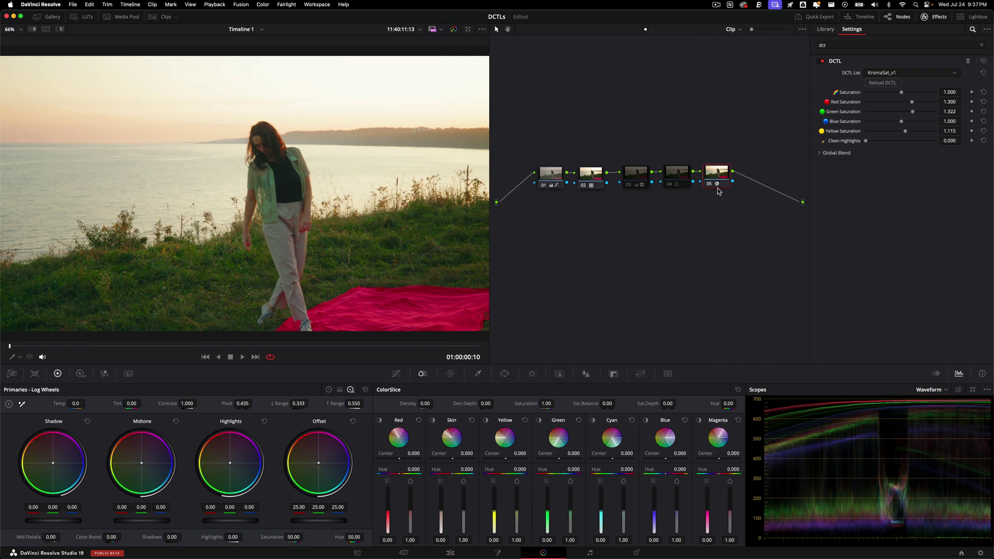
pyautogui.moveTo(714, 215); pyautogui.dragTo(631, 214)
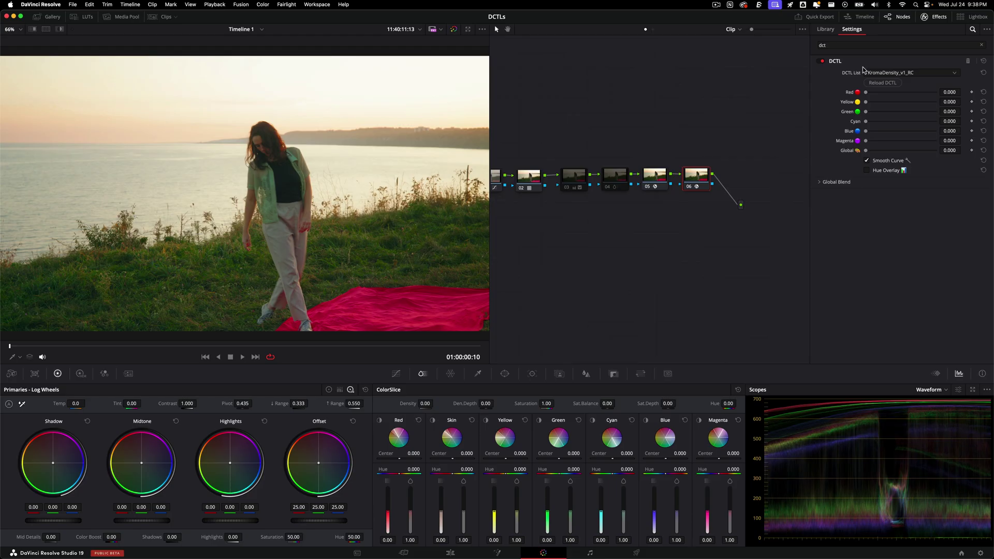
# Step: Reorder the nodes so the density DCTL sits before the saturation node at the end
pyautogui.moveTo(649, 178); pyautogui.dragTo(660, 175)
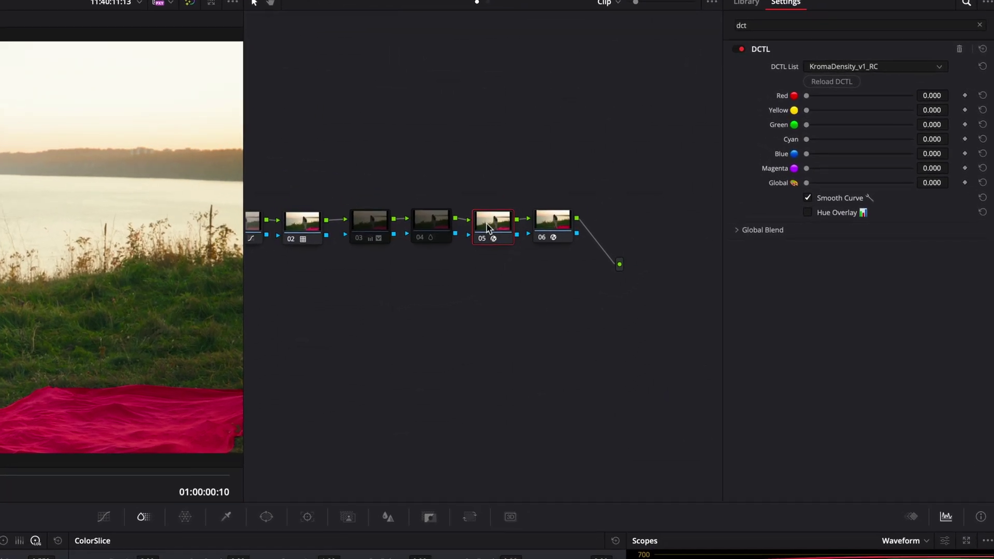
pyautogui.click(587, 218)
pyautogui.moveTo(570, 232); pyautogui.dragTo(502, 223)
pyautogui.click(502, 228)
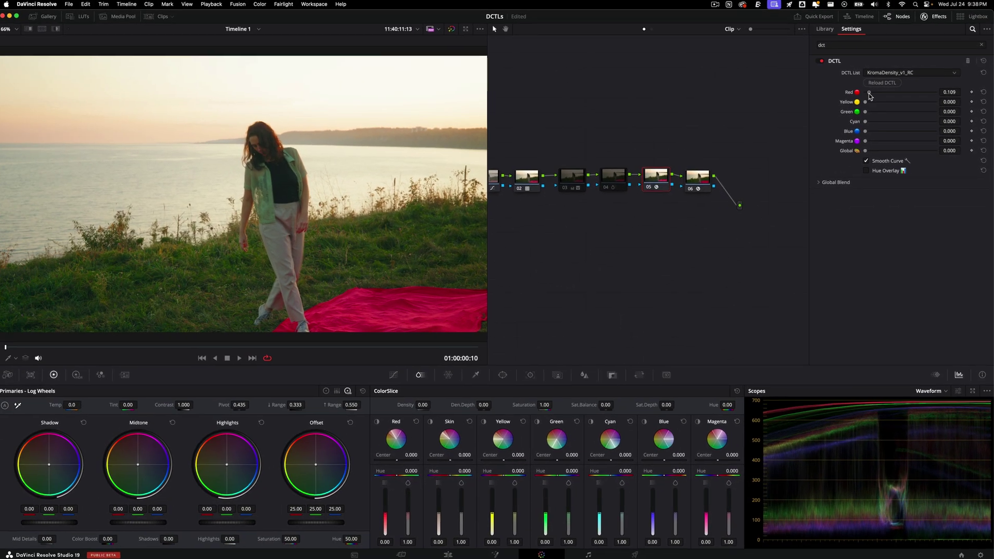
# Step: Raise KromaDensity's Red density and toggle the node off and on to compare
pyautogui.moveTo(856, 94); pyautogui.dragTo(939, 95)
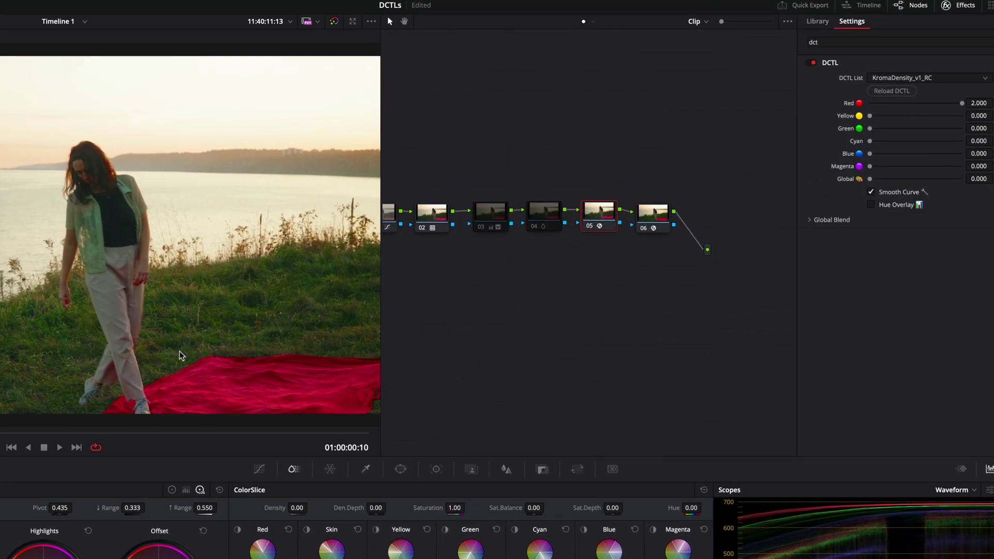
pyautogui.hotkey('ctrl', 'd')
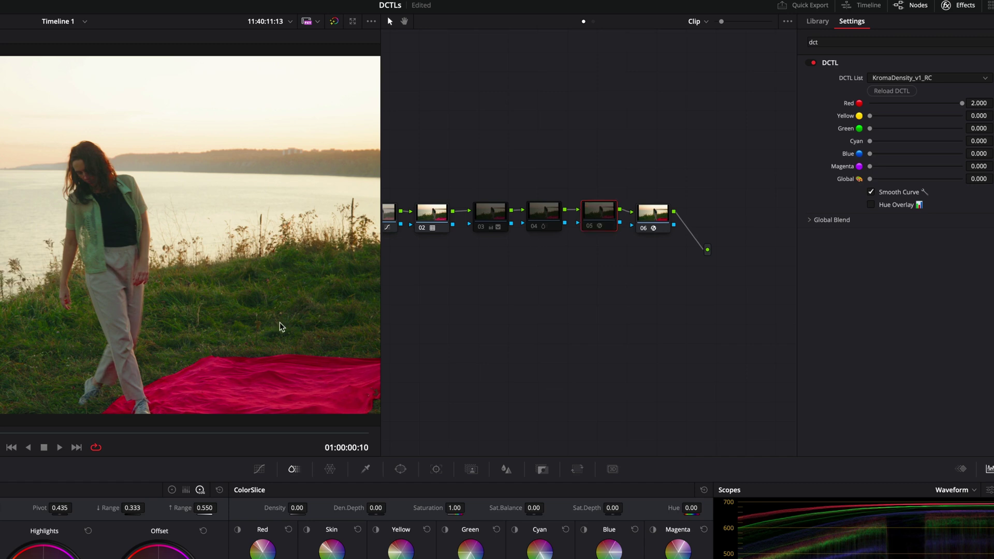
pyautogui.hotkey('ctrl', 'd')
# Step: Try a ColorSlice red boost on node 04, disable it, and set DCTL Red density to 1.060
pyautogui.click(543, 215)
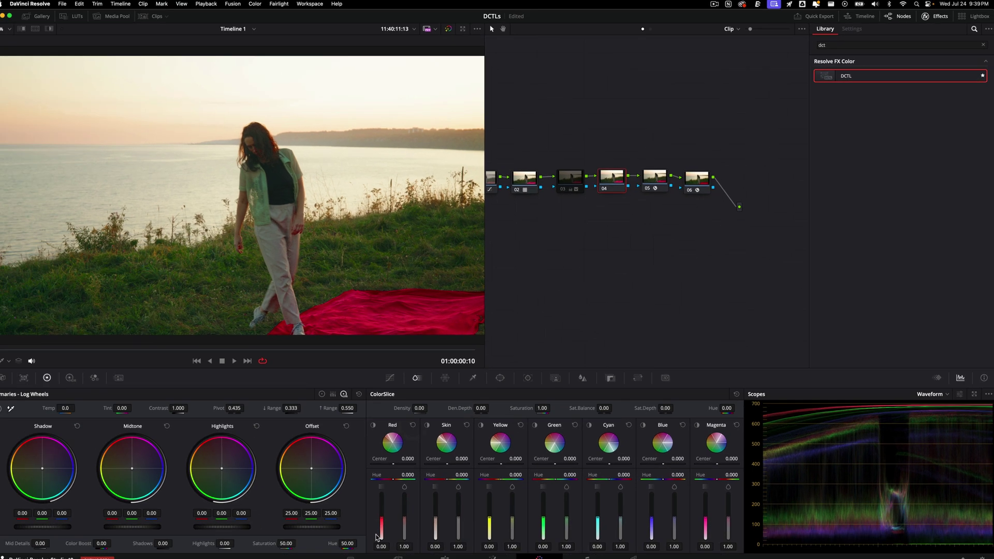
pyautogui.moveTo(379, 537); pyautogui.dragTo(379, 522)
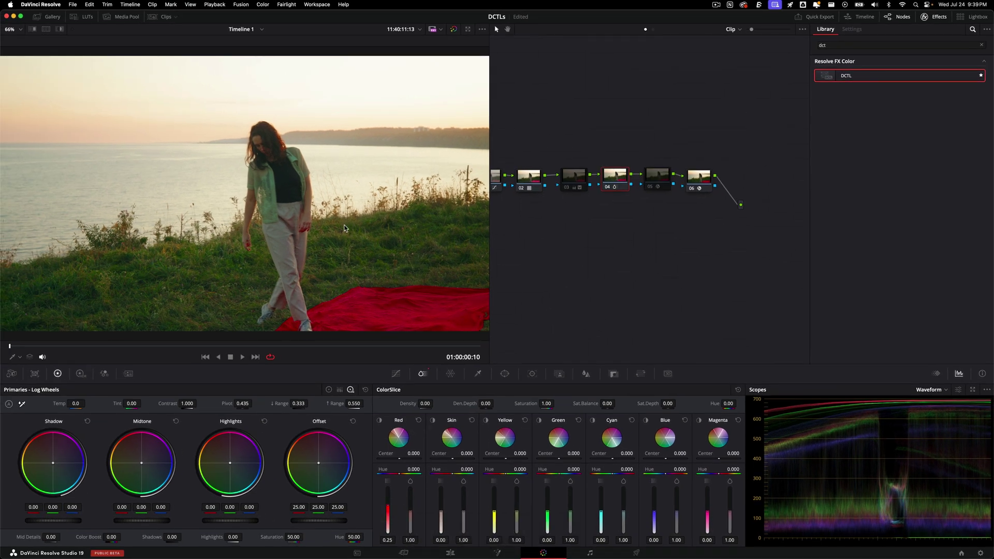
pyautogui.press('super+d')
pyautogui.click(657, 181)
pyautogui.press('super+d')
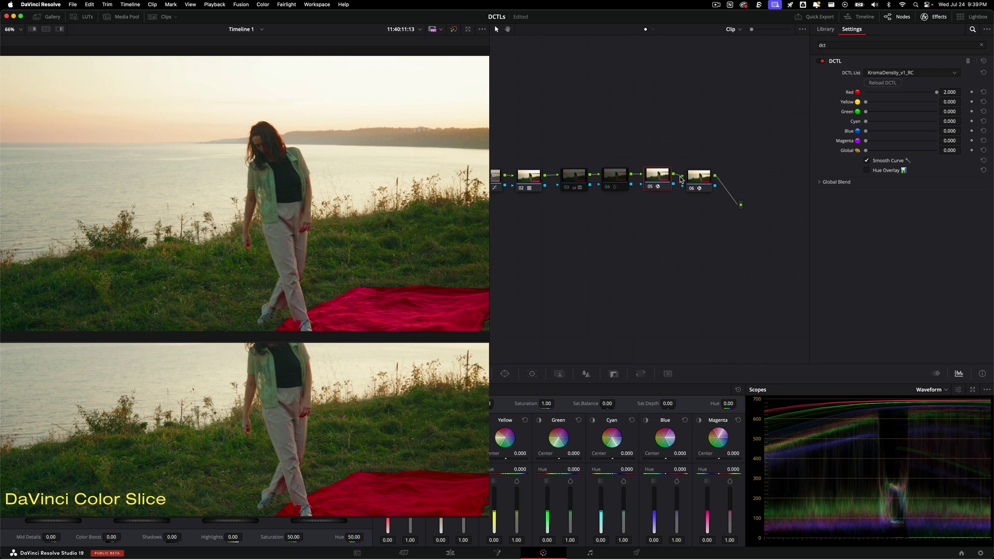
pyautogui.moveTo(936, 93); pyautogui.dragTo(903, 93)
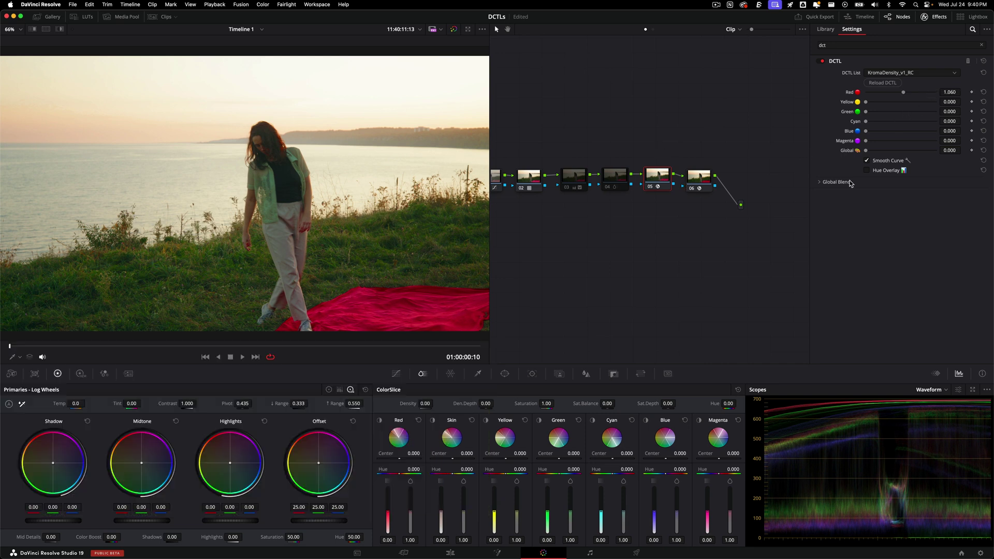
# Step: Turn on Hue Overlay, disable the saturation node and reset Red density to zero
pyautogui.click(867, 170)
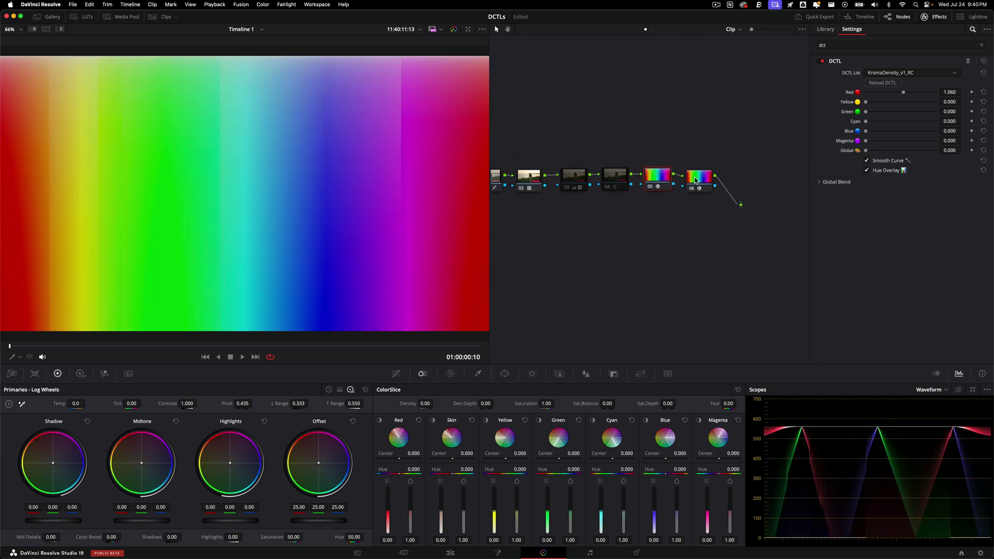
pyautogui.press('super+d')
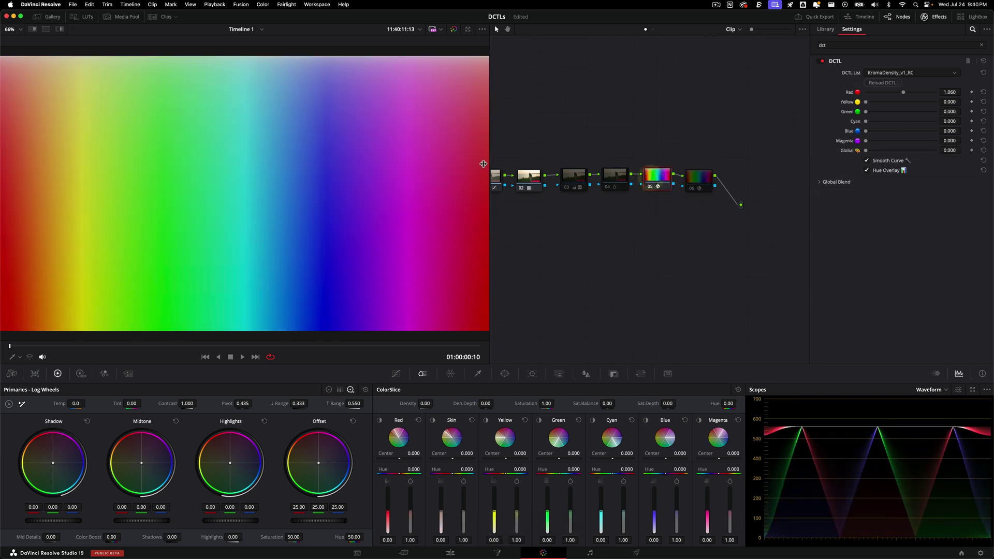
pyautogui.doubleClick(851, 94)
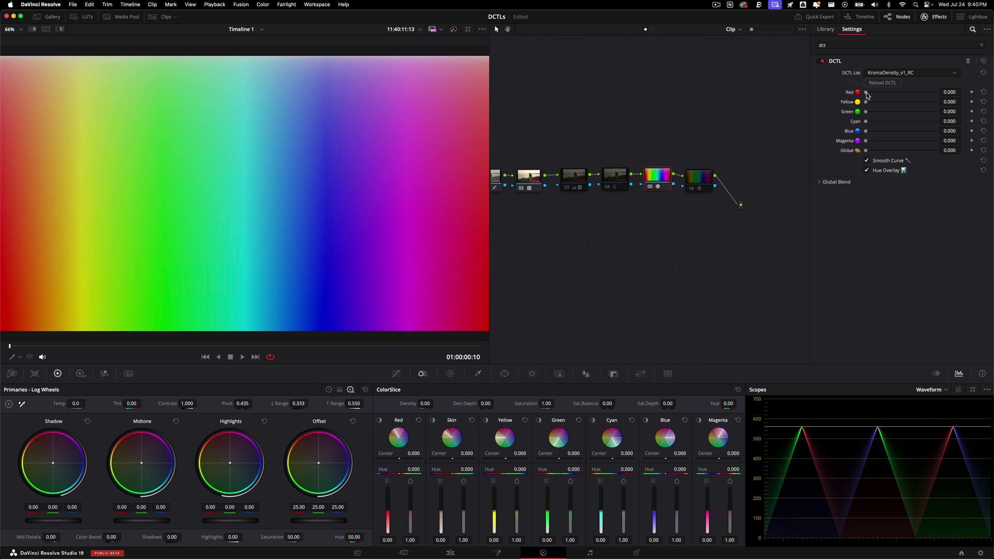
# Step: Push Red, Green, Blue and Cyan density up on the spectrum, then reload the DCTL
pyautogui.moveTo(865, 93); pyautogui.dragTo(903, 95)
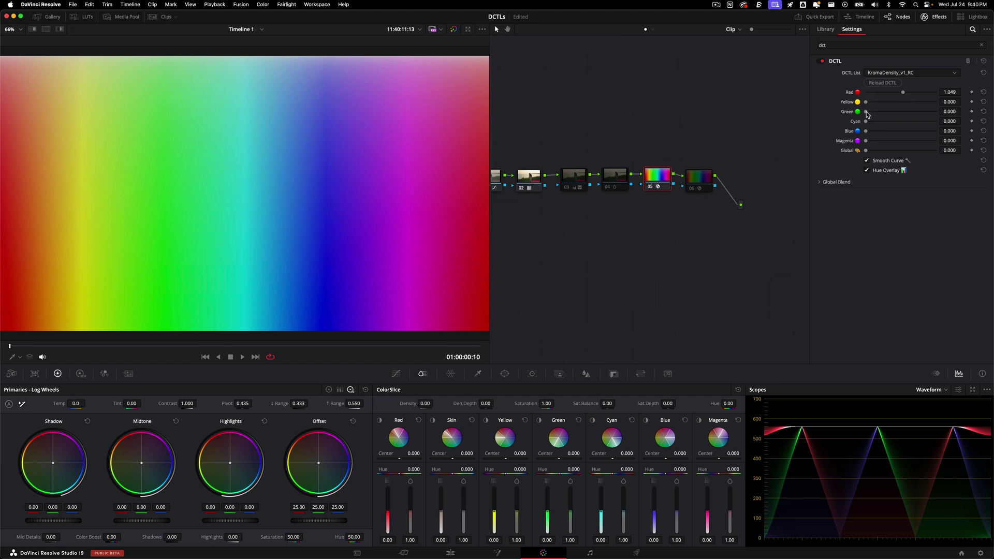
pyautogui.moveTo(865, 111); pyautogui.dragTo(946, 114)
pyautogui.moveTo(866, 131); pyautogui.dragTo(961, 135)
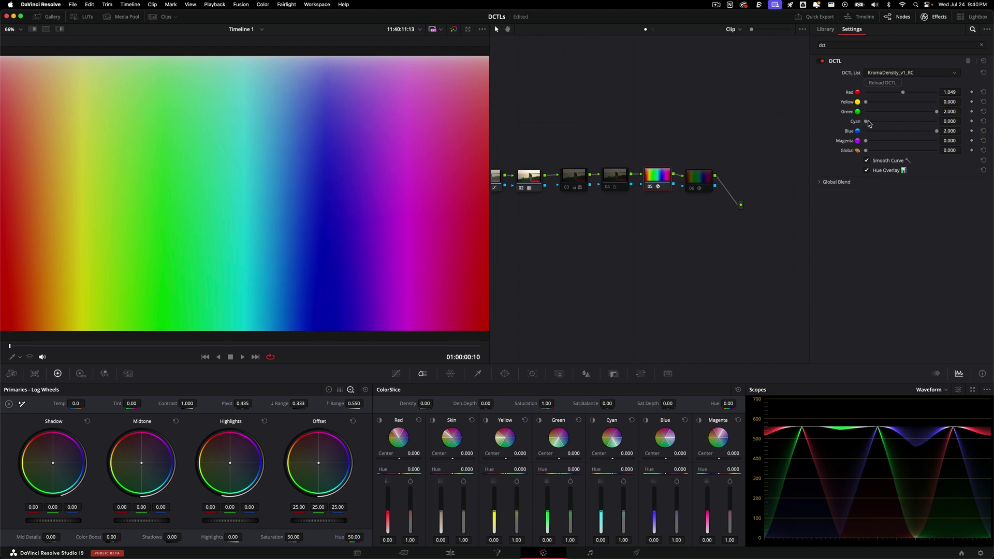
pyautogui.moveTo(865, 121); pyautogui.dragTo(990, 127)
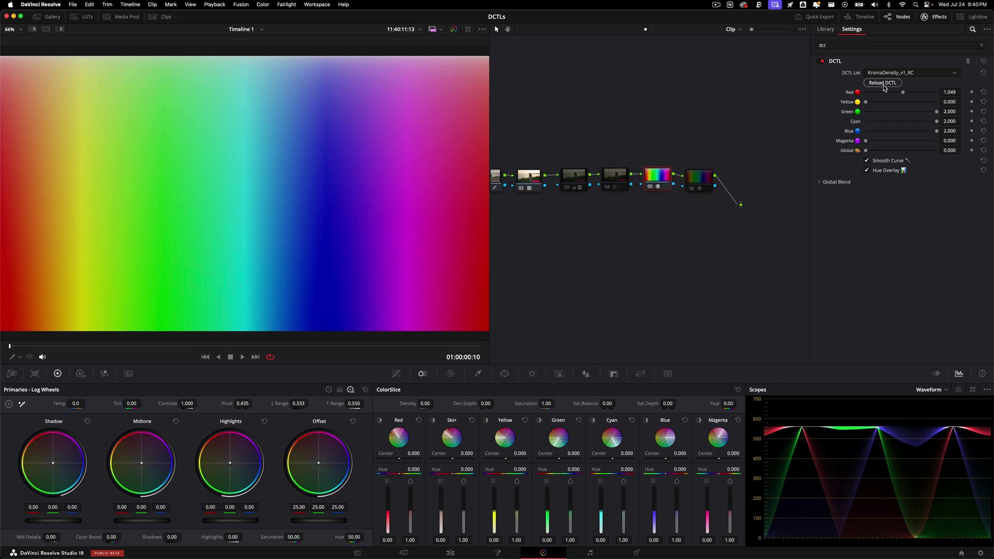
pyautogui.click(883, 84)
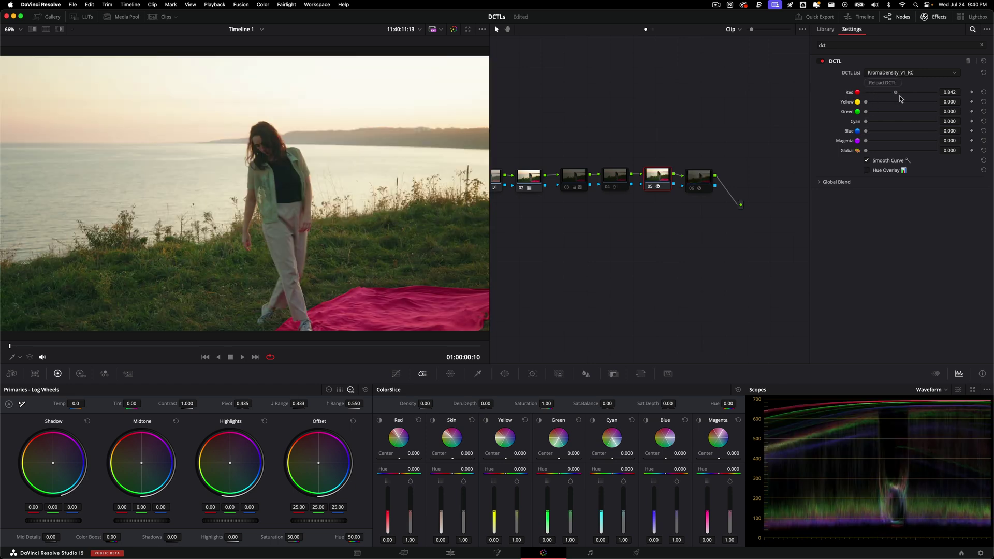
# Step: Raise the density DCTL's Red slightly, compare with a node toggle, then disable the KromaSat node
pyautogui.moveTo(886, 95); pyautogui.dragTo(895, 134)
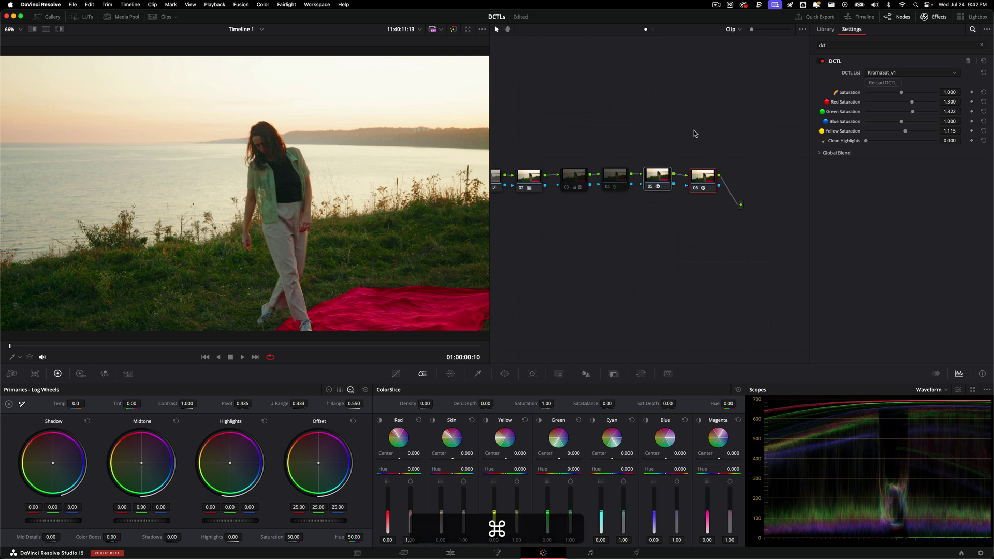
pyautogui.press('super+d')
pyautogui.press('super+d')
pyautogui.click(697, 124)
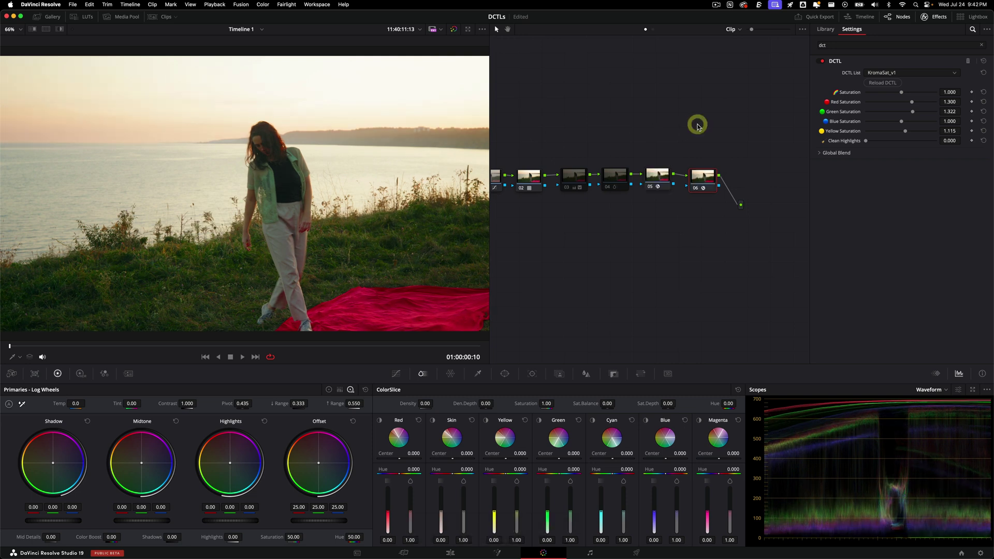
pyautogui.press('super+d')
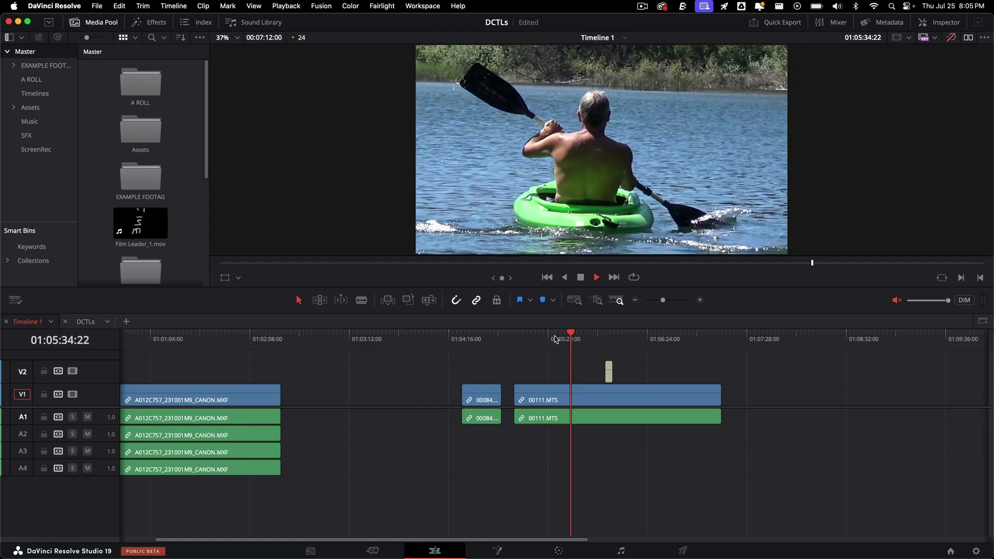
# Step: Show grades on the Edit page, preview the mosaic kayak clip, and open it on the Color page
pyautogui.press('space')
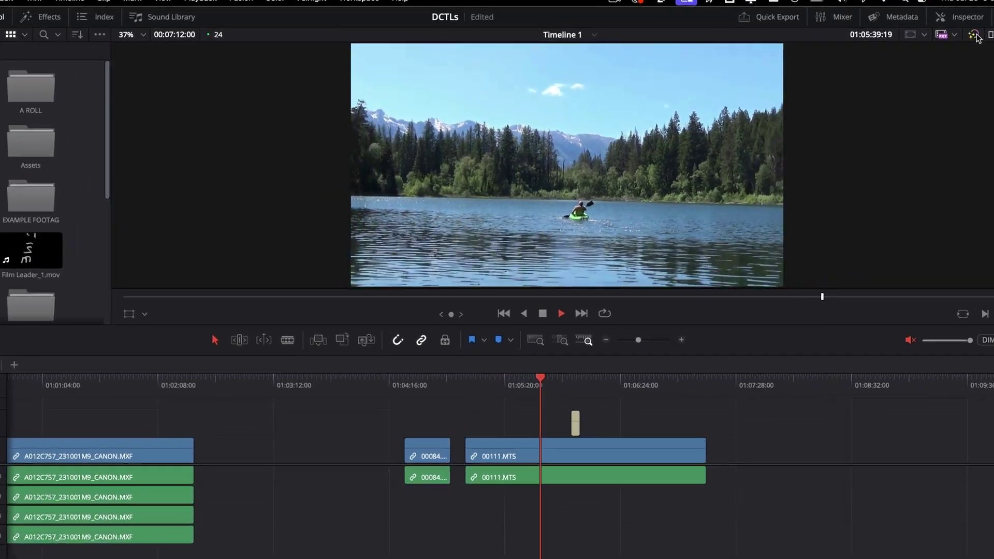
pyautogui.click(952, 37)
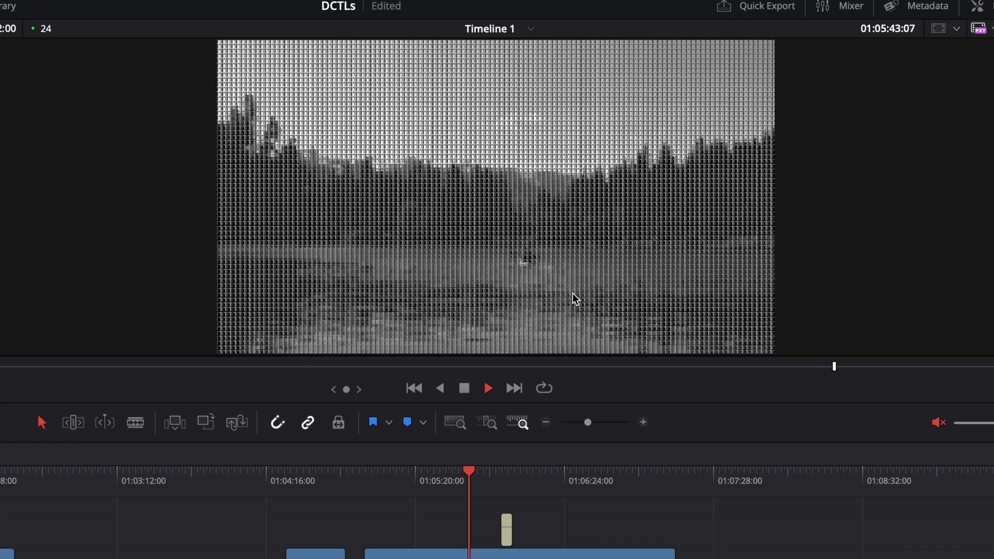
pyautogui.press('space')
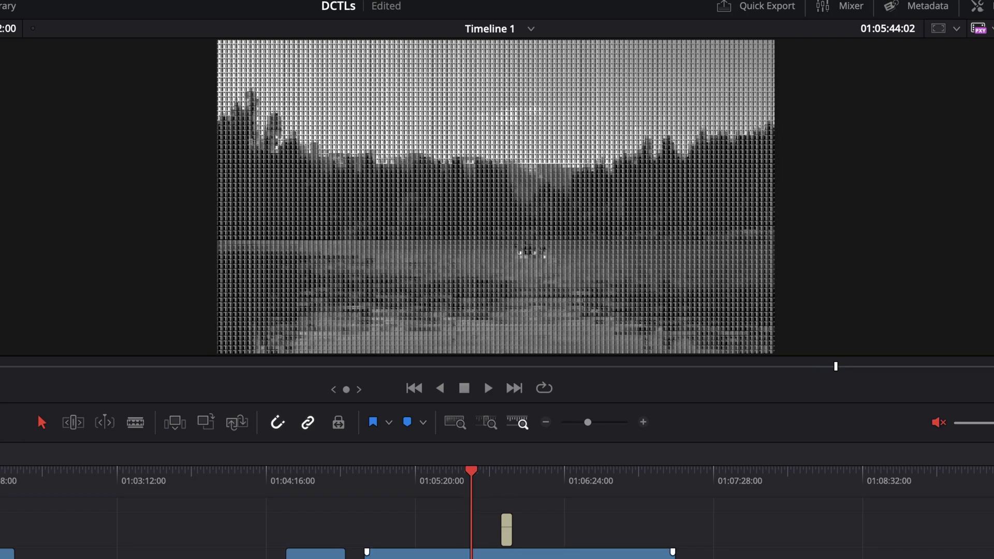
pyautogui.click(517, 553)
pyautogui.hotkey('shift', '6')
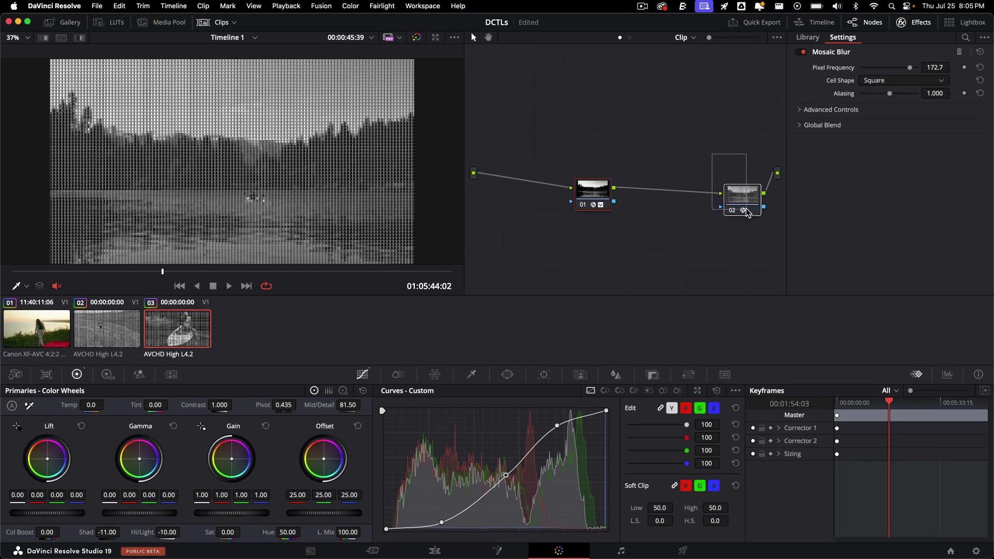
# Step: Compare node 01's Mosaic Blur on and off, switch it off, and select node 02's Texturator-800 DCTL
pyautogui.press('super+d')
pyautogui.click(574, 166)
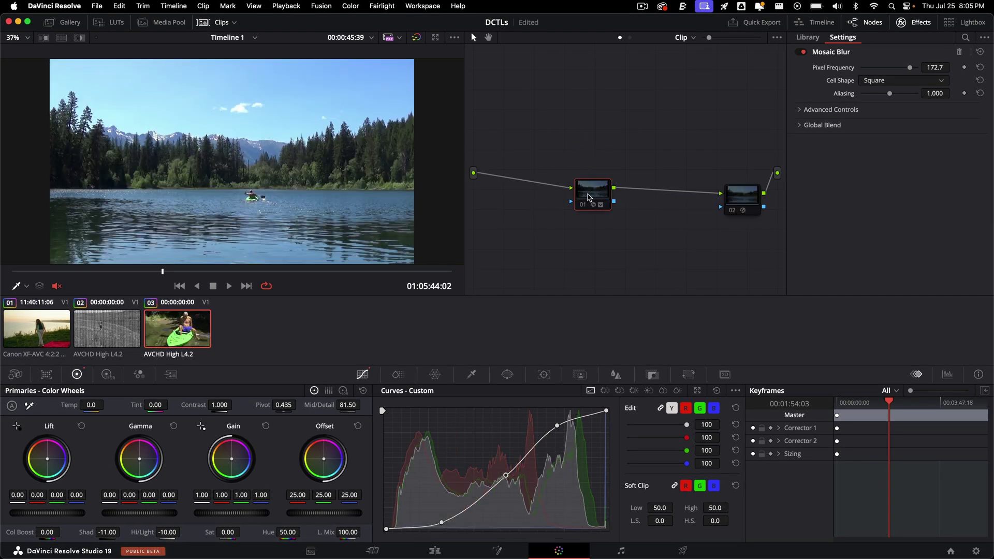
pyautogui.press('super+d')
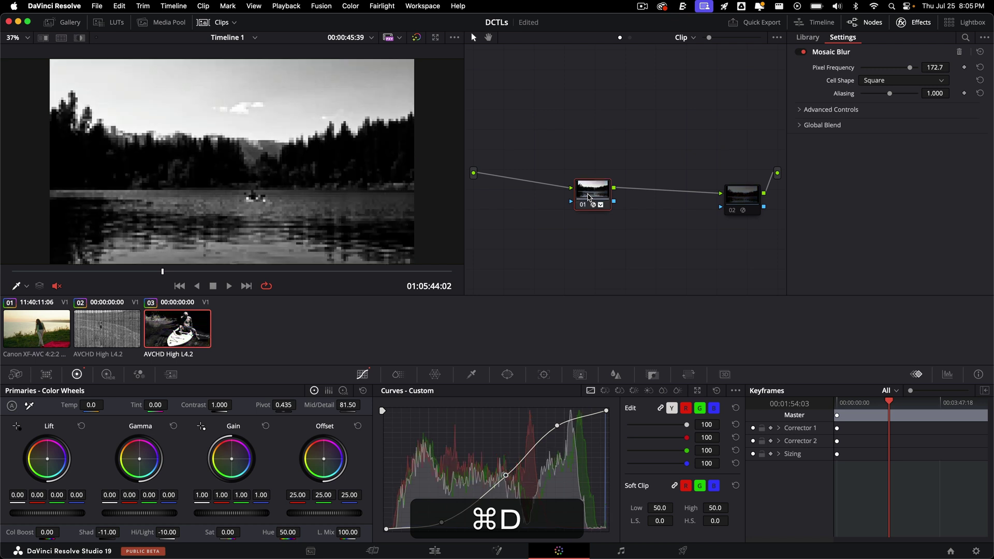
pyautogui.click(626, 165)
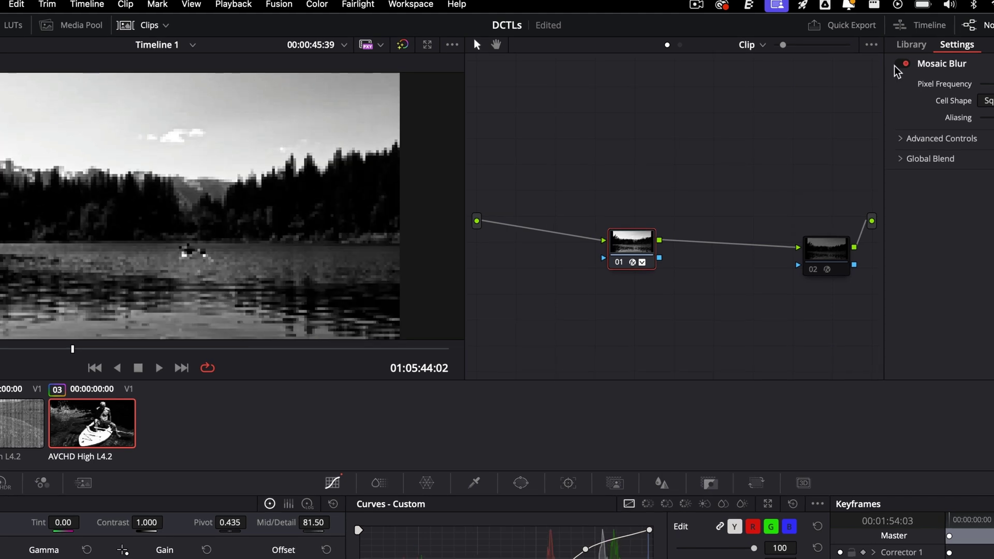
pyautogui.click(899, 63)
pyautogui.moveTo(825, 250); pyautogui.dragTo(751, 249)
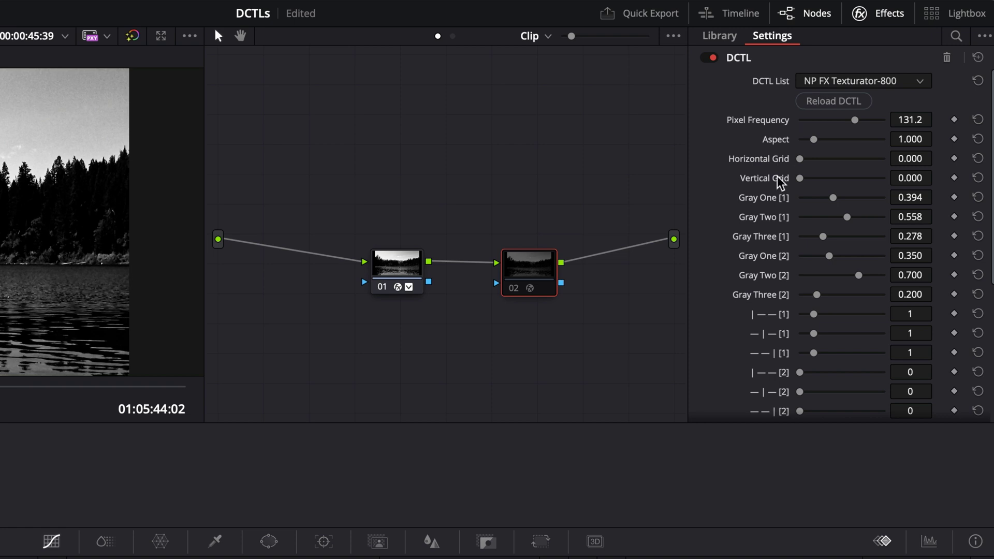
pyautogui.moveTo(854, 120); pyautogui.dragTo(844, 120)
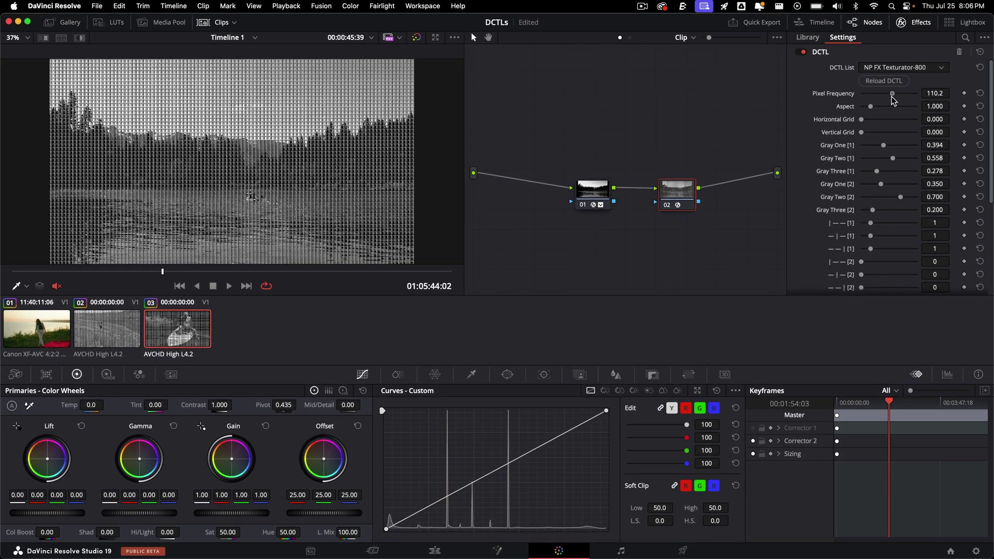
pyautogui.moveTo(891, 97)
pyautogui.mouseDown()
pyautogui.moveTo(879, 96)
pyautogui.moveTo(901, 97)
pyautogui.mouseUp()
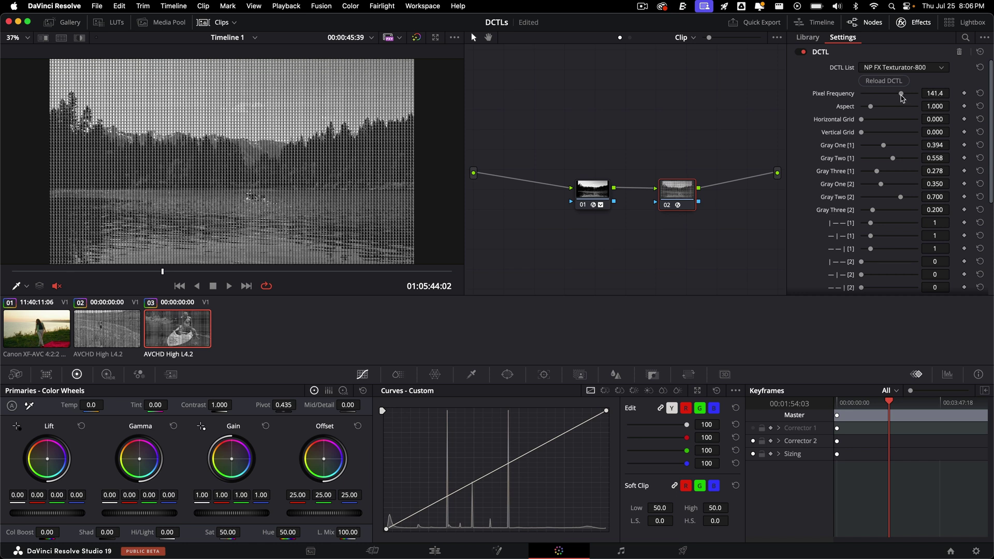
pyautogui.moveTo(901, 96); pyautogui.dragTo(905, 96)
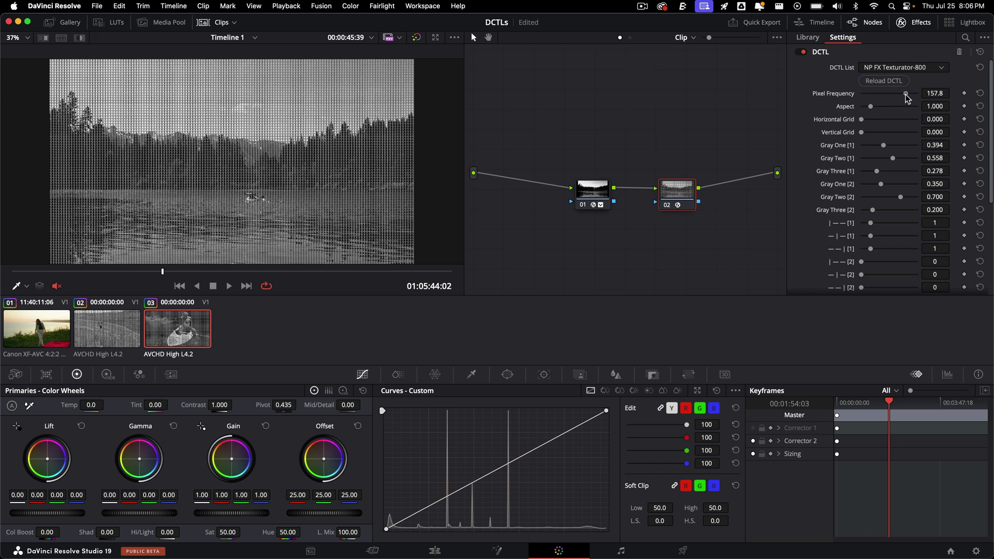
pyautogui.scroll(-2, 864, 232)
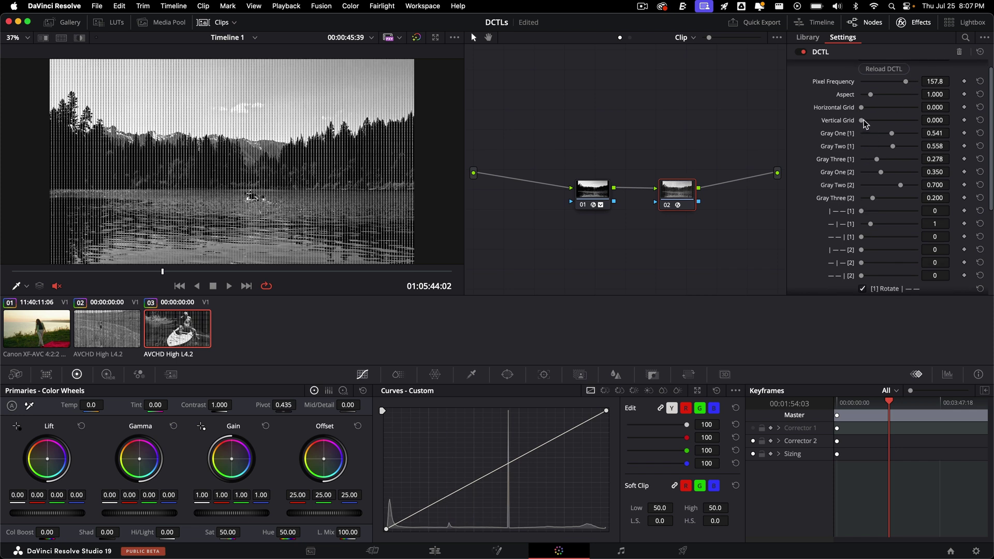
pyautogui.moveTo(863, 123)
pyautogui.mouseDown()
pyautogui.moveTo(877, 123)
pyautogui.moveTo(868, 122)
pyautogui.mouseUp()
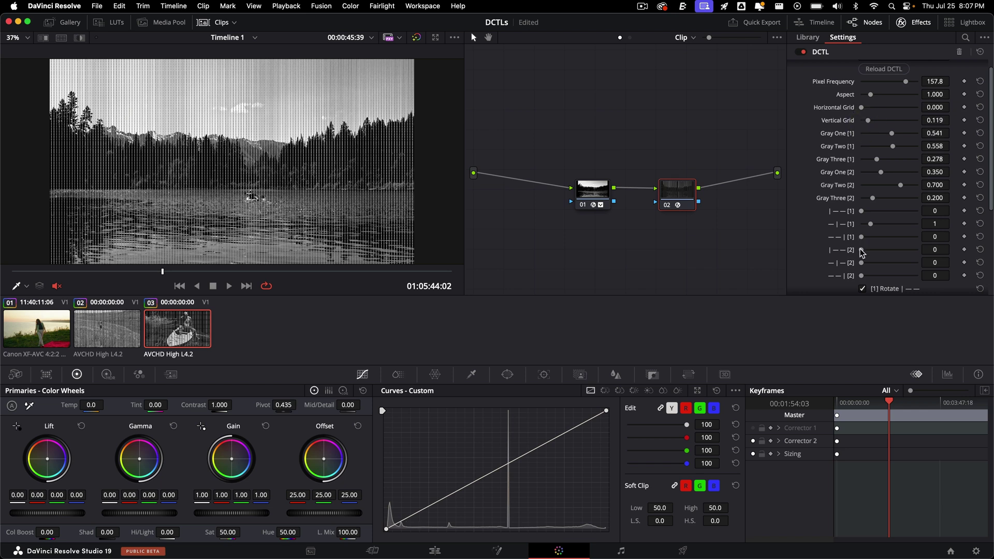
pyautogui.moveTo(862, 253); pyautogui.dragTo(857, 251)
pyautogui.click(881, 263)
pyautogui.click(880, 277)
pyautogui.scroll(1, 838, 224)
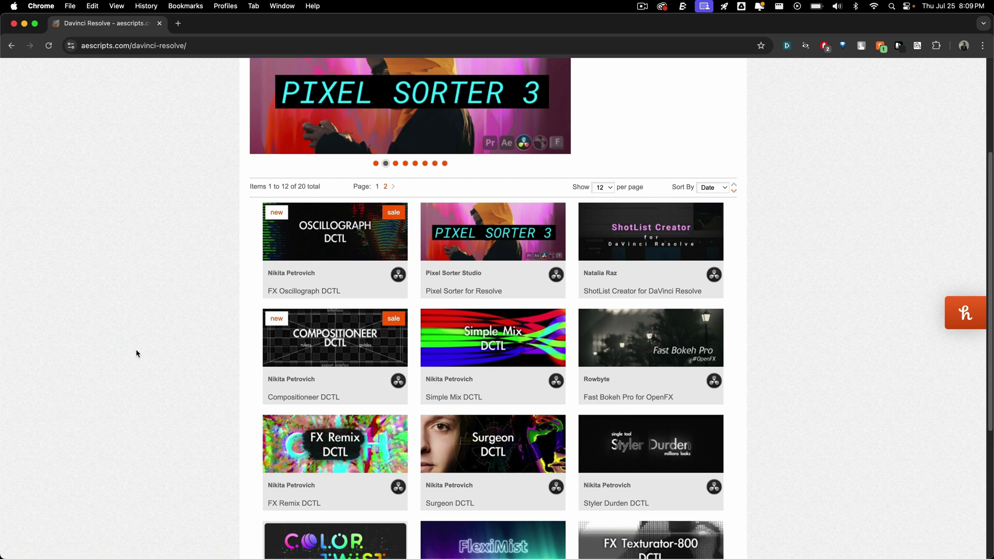
pyautogui.scroll(-1, 136, 352)
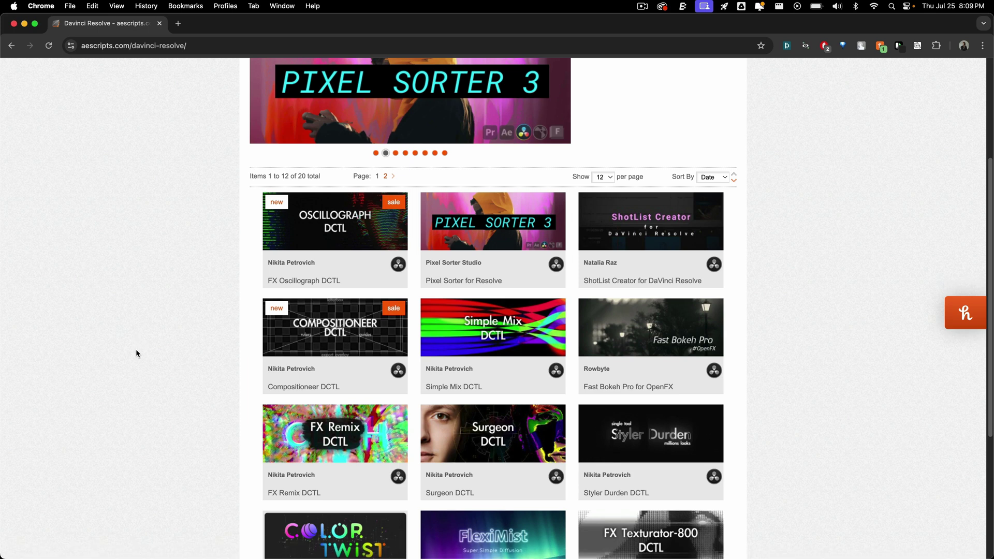
pyautogui.scroll(-1, 136, 351)
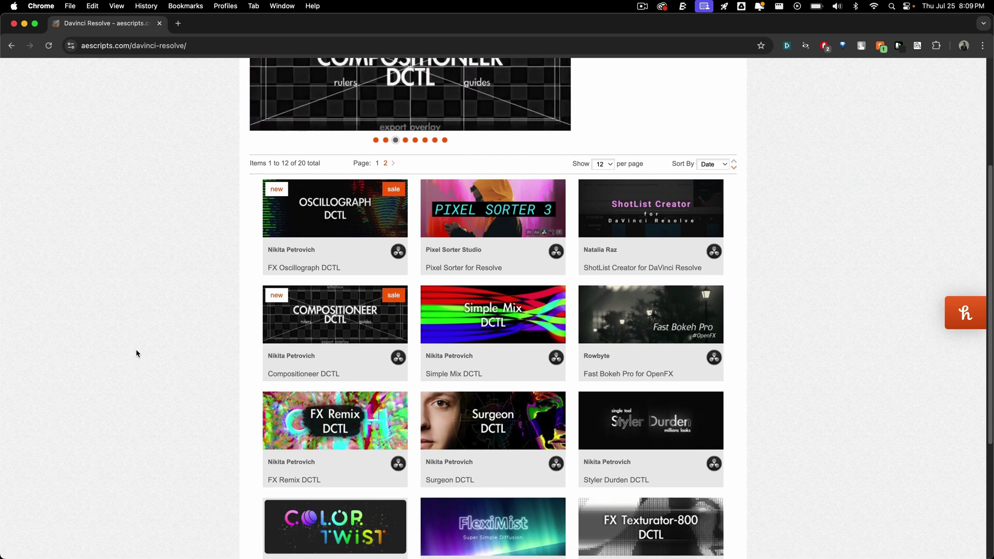
pyautogui.scroll(1, 136, 353)
pyautogui.moveTo(346, 233)
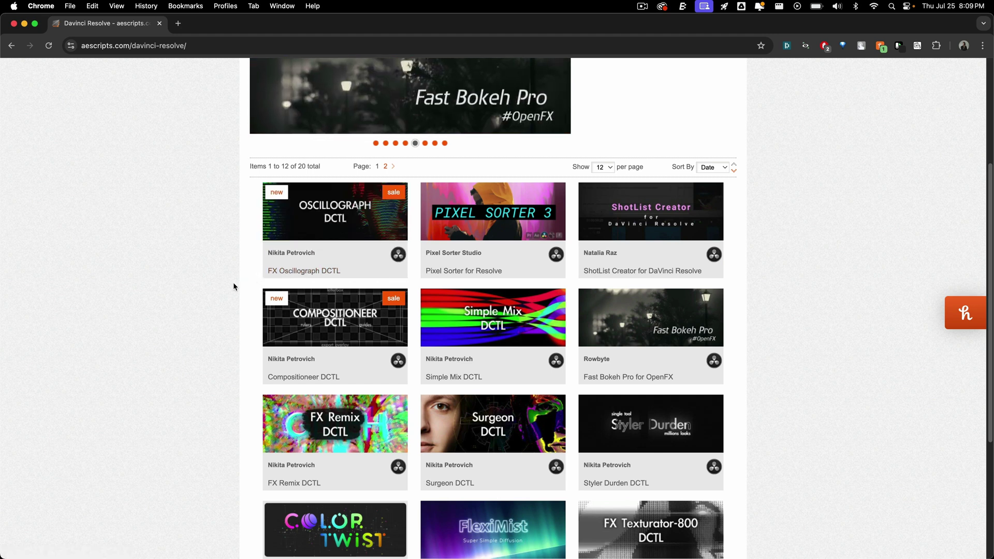
pyautogui.moveTo(530, 232)
pyautogui.click(500, 214)
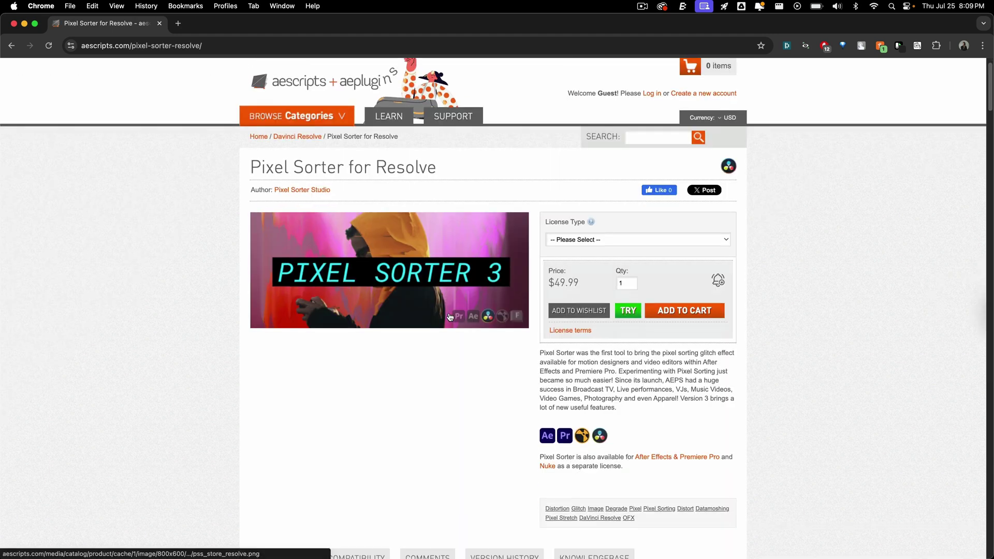
pyautogui.scroll(-10, 449, 315)
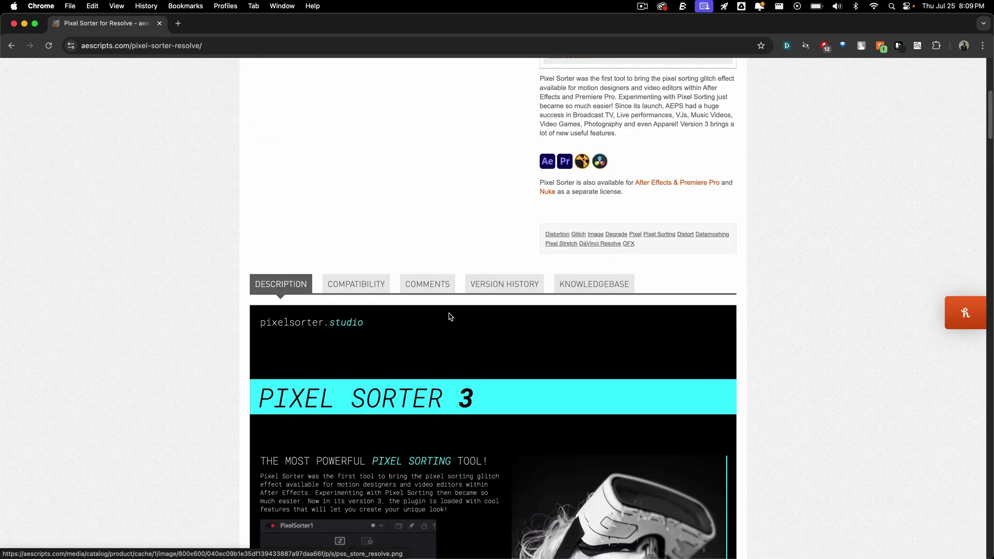
pyautogui.scroll(-4, 449, 314)
pyautogui.scroll(2, 451, 313)
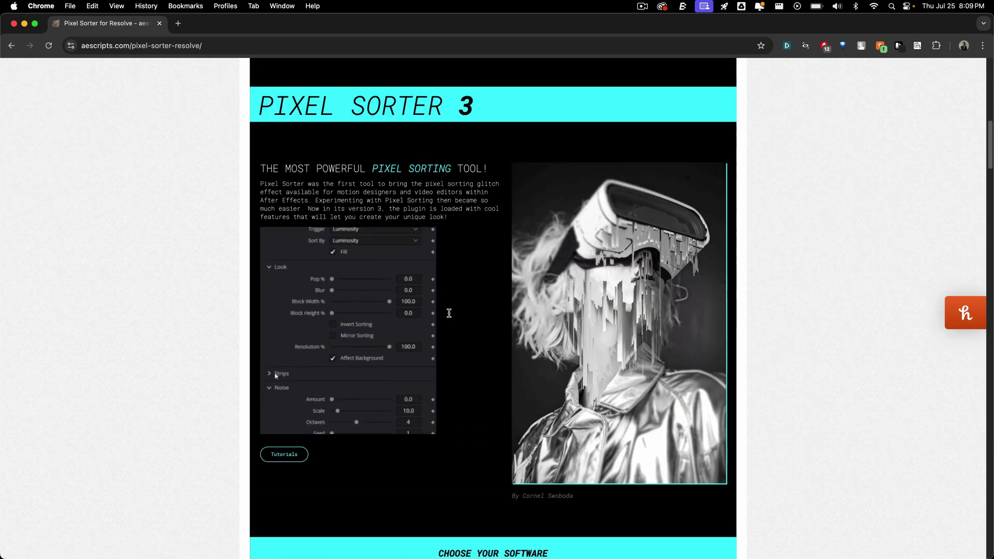
pyautogui.press('super+bracketleft')
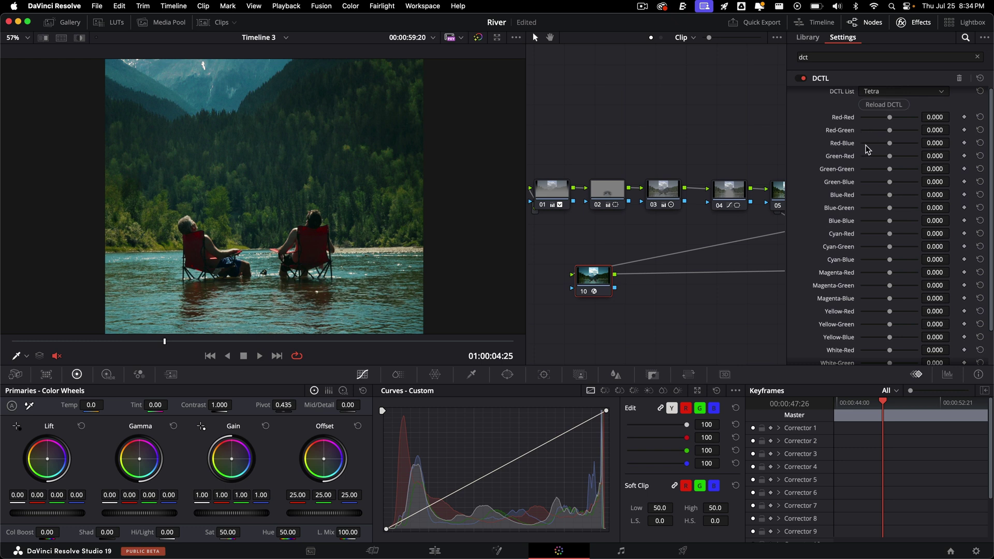
# Step: Test magenta and yellow-green shifts on the red chairs, then reset Red-Blue, Red-Green and Red-Red to zero
pyautogui.moveTo(891, 148)
pyautogui.mouseDown()
pyautogui.moveTo(906, 147)
pyautogui.moveTo(860, 146)
pyautogui.mouseUp()
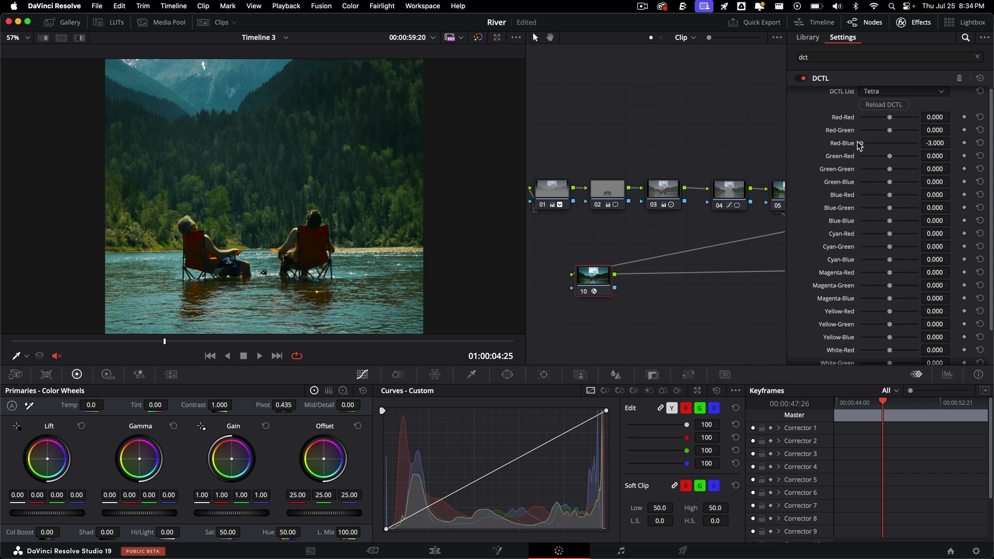
pyautogui.doubleClick(855, 143)
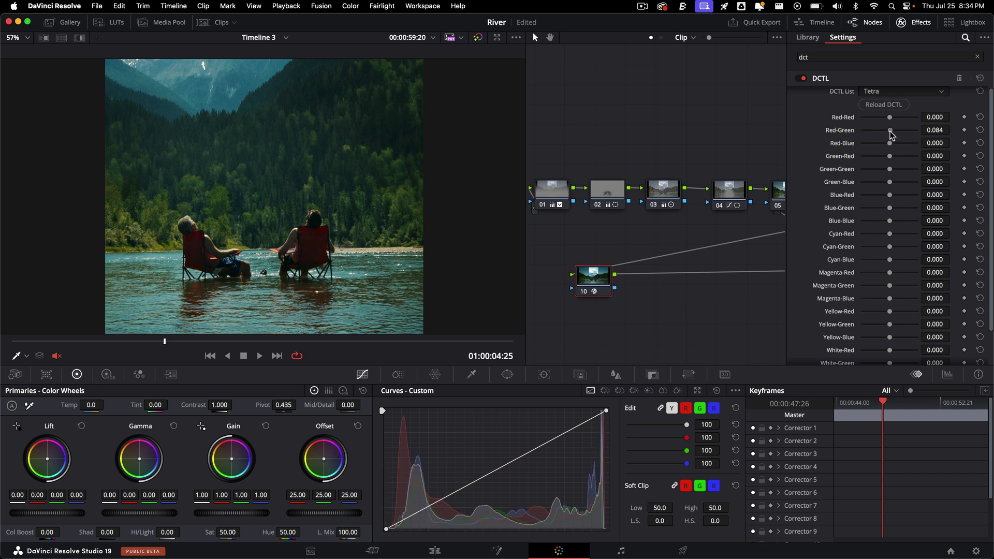
pyautogui.moveTo(889, 132)
pyautogui.mouseDown()
pyautogui.moveTo(908, 133)
pyautogui.moveTo(887, 119)
pyautogui.moveTo(909, 118)
pyautogui.moveTo(875, 120)
pyautogui.mouseUp()
pyautogui.doubleClick(909, 132)
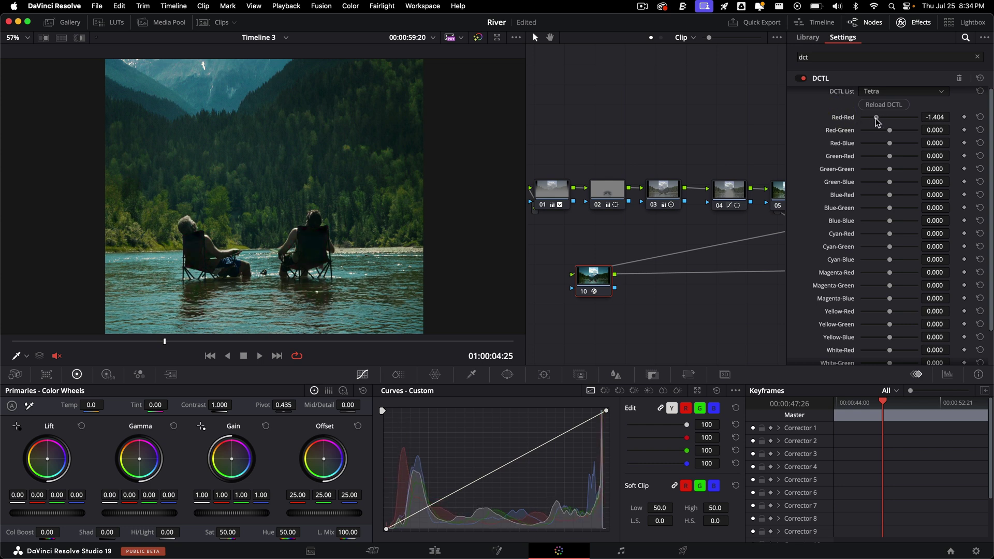
pyautogui.doubleClick(853, 121)
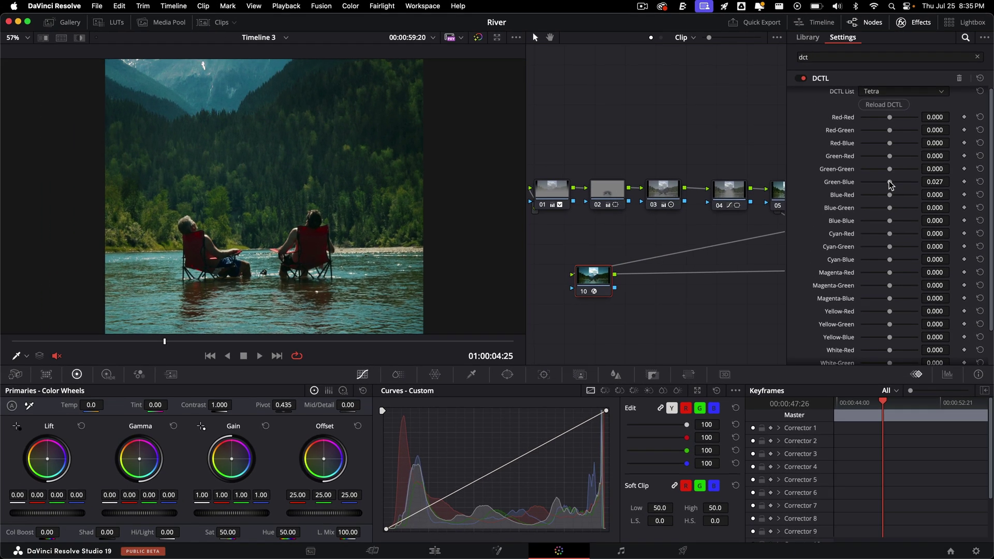
# Step: Raise Green-Blue to 0.963 and Cyan-Green to 0.138 on the Tetra DCTL
pyautogui.moveTo(861, 227); pyautogui.dragTo(871, 228)
pyautogui.moveTo(895, 182); pyautogui.dragTo(898, 182)
pyautogui.moveTo(891, 251); pyautogui.dragTo(887, 248)
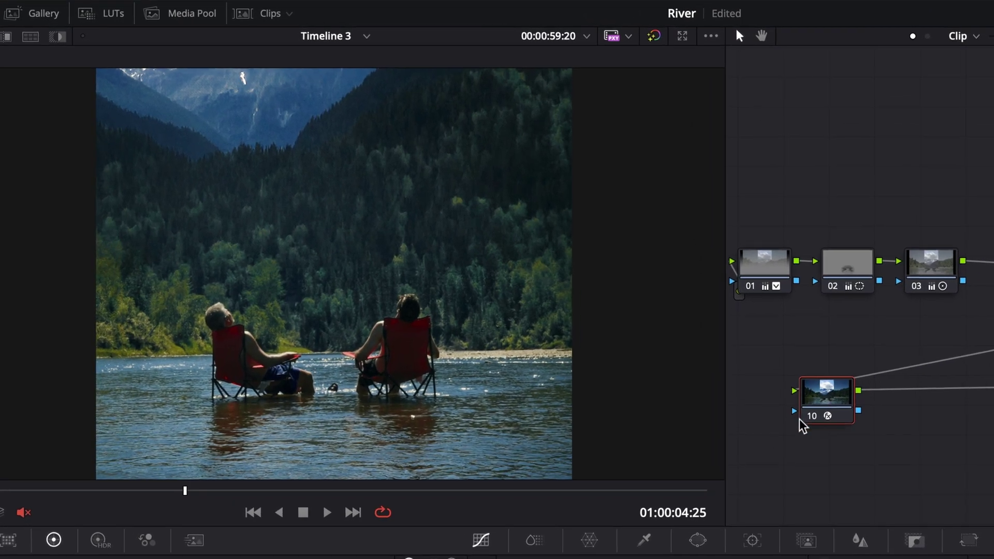
# Step: Toggle node 10 off and on repeatedly to compare the grade, ending with it enabled
pyautogui.click(817, 420)
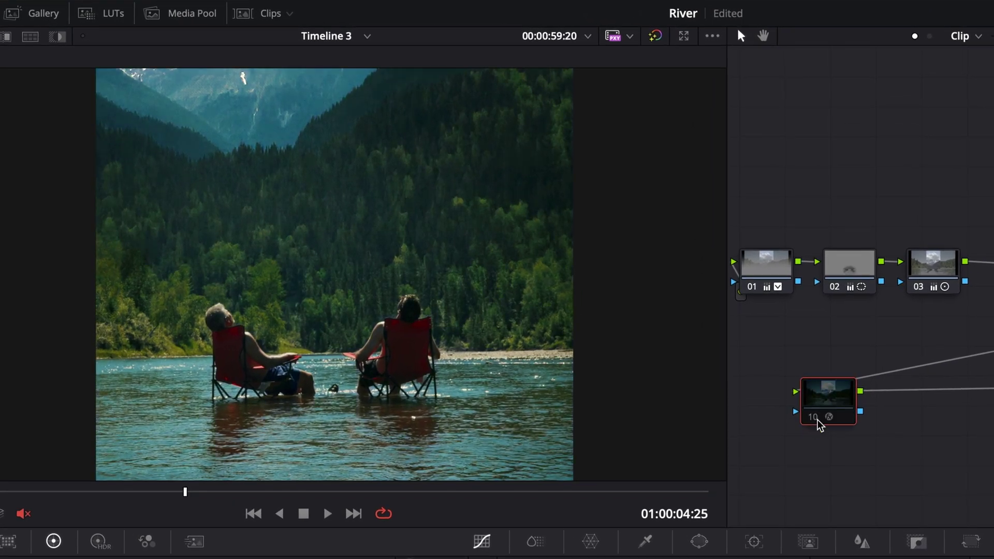
pyautogui.click(816, 419)
pyautogui.click(816, 420)
pyautogui.click(817, 420)
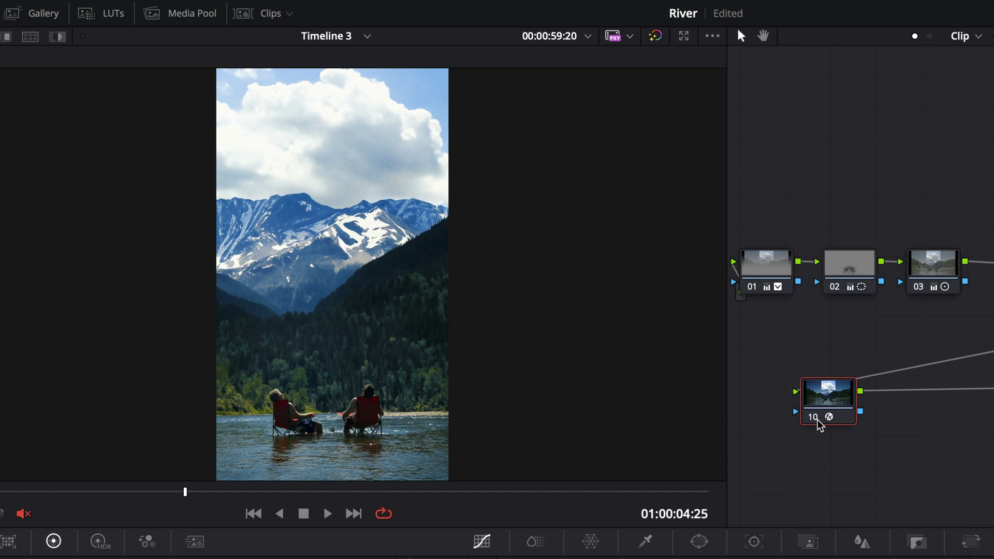
pyautogui.click(817, 420)
pyautogui.click(817, 420)
pyautogui.click(817, 420)
pyautogui.hotkey('ctrl', 'd')
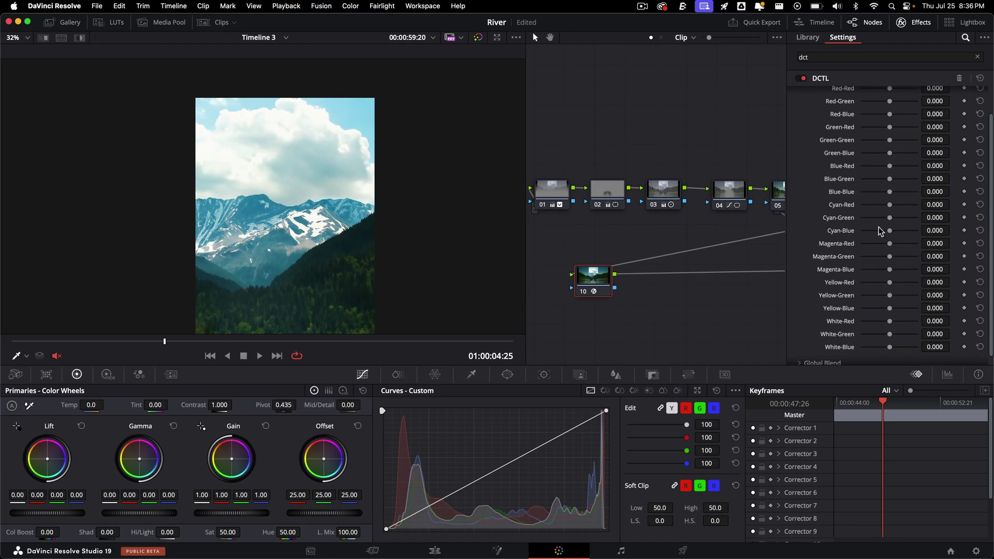
# Step: Set Cyan-Blue to 0.744 and White-Blue to 0.357, reset White-Green to zero, and fit the viewer
pyautogui.moveTo(889, 233)
pyautogui.mouseDown()
pyautogui.moveTo(899, 235)
pyautogui.moveTo(879, 234)
pyautogui.moveTo(889, 235)
pyautogui.mouseUp()
pyautogui.moveTo(892, 233); pyautogui.dragTo(897, 233)
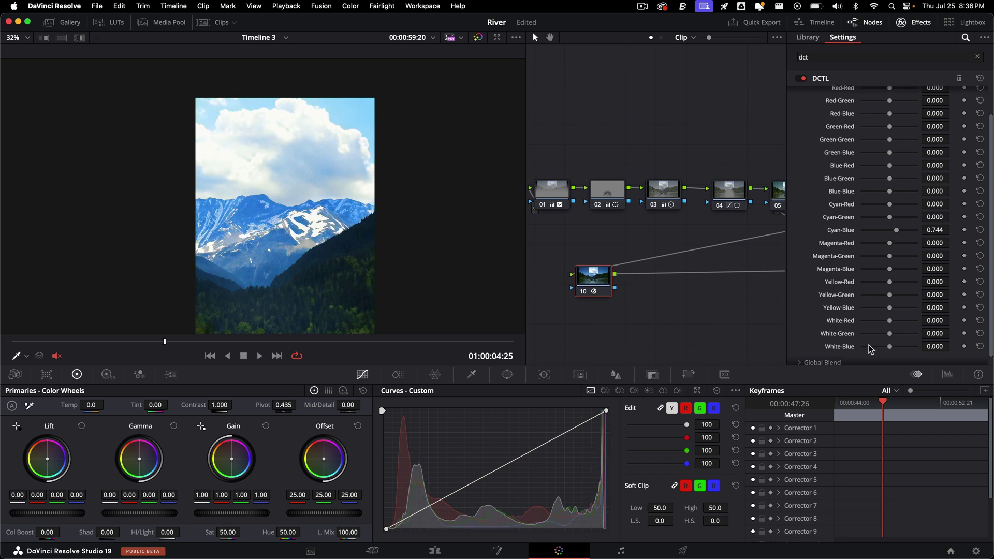
pyautogui.scroll(-1, 871, 350)
pyautogui.moveTo(889, 332); pyautogui.dragTo(889, 334)
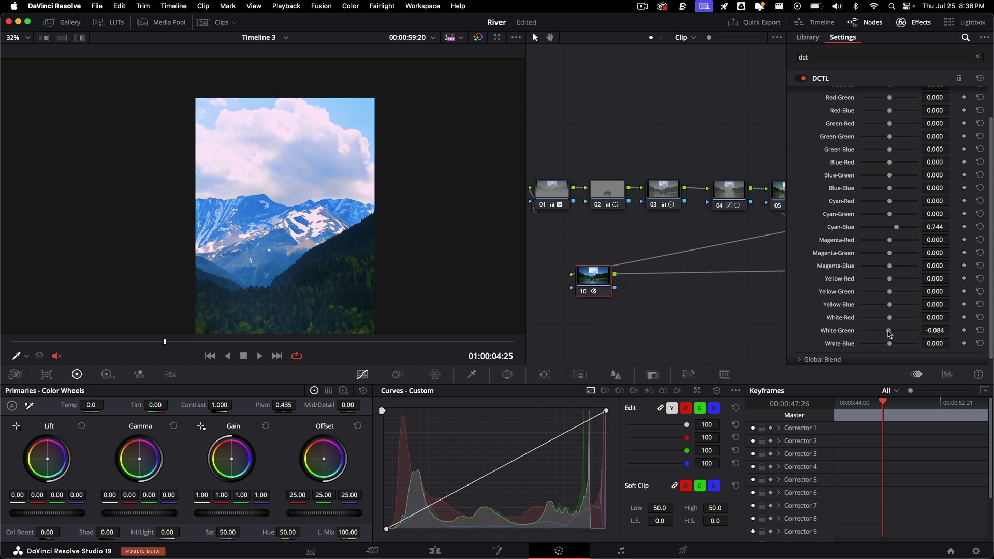
pyautogui.doubleClick(840, 330)
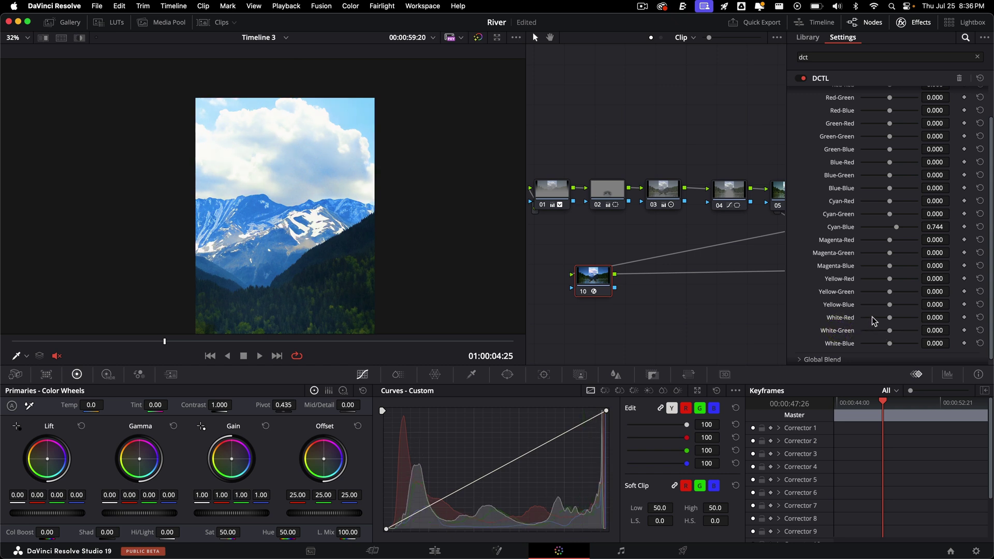
pyautogui.moveTo(889, 343); pyautogui.dragTo(892, 344)
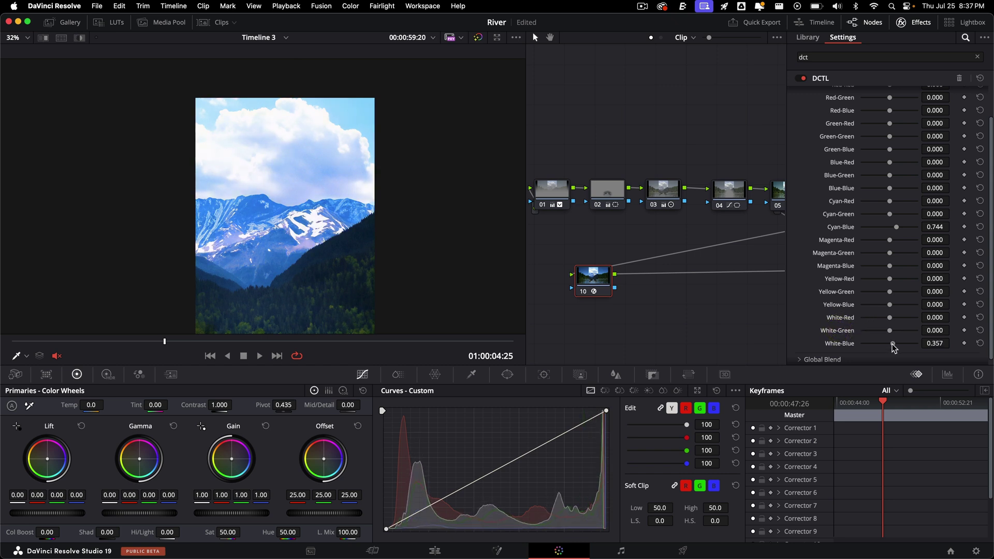
pyautogui.press('z')
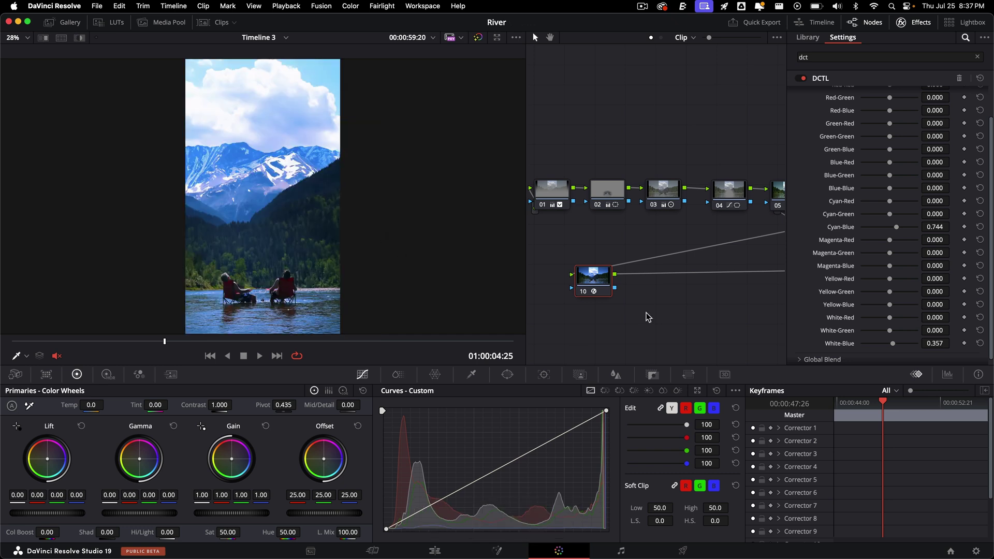
# Step: Toggle node 10 off and on twice to compare the River clip with and without the blue grade
pyautogui.click(585, 293)
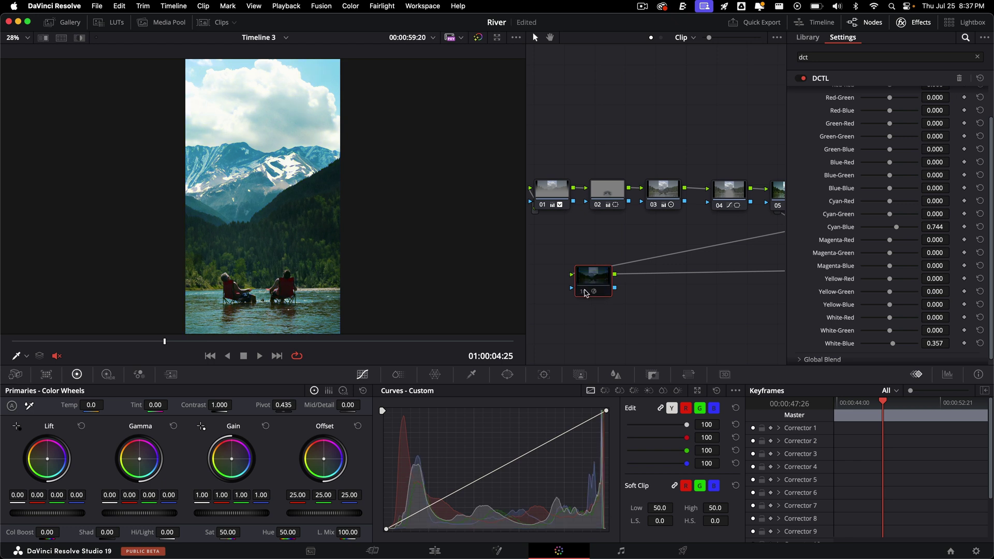
pyautogui.click(585, 293)
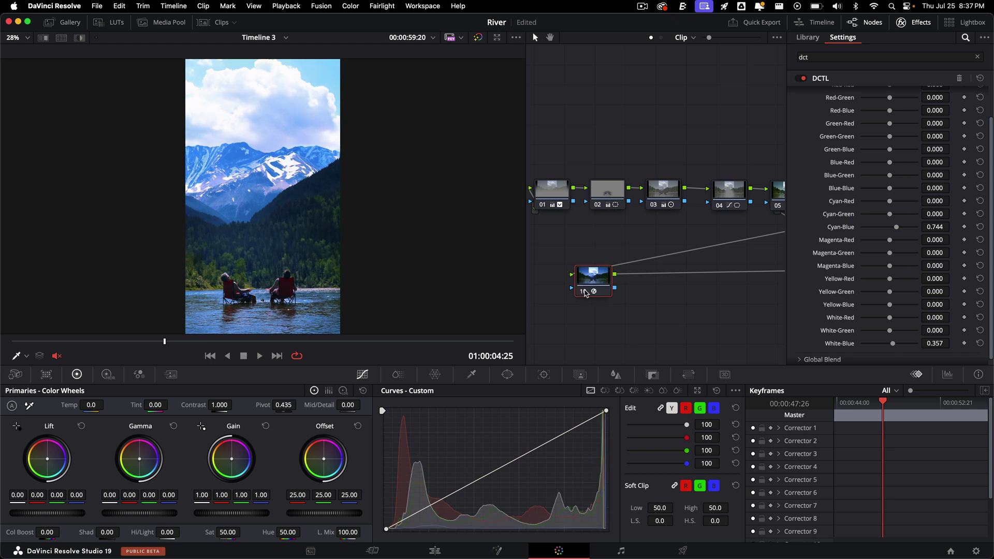
pyautogui.click(585, 293)
pyautogui.click(585, 293)
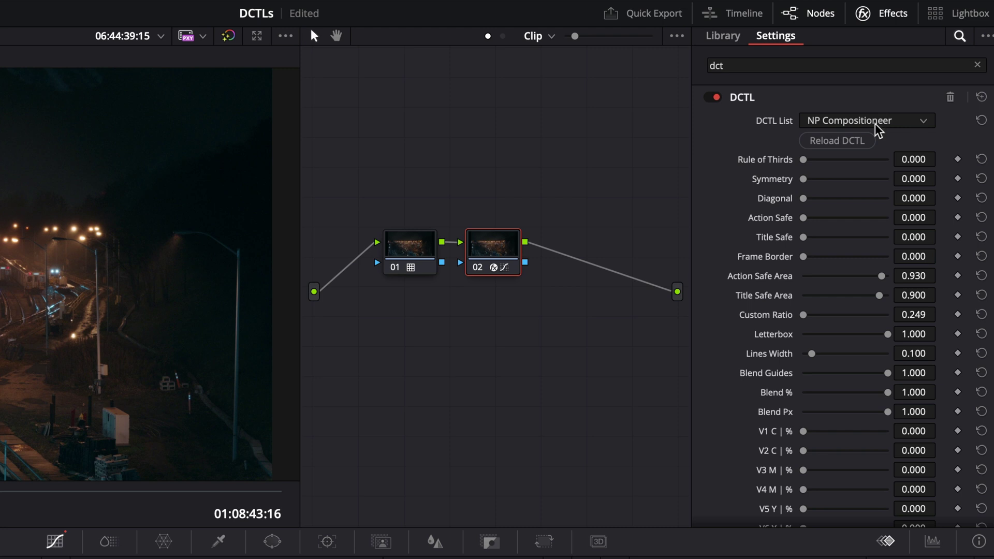
# Step: Reload NP Compositioneer and raise Action Safe, Symmetry and Rule of Thirds to 1.000
pyautogui.click(856, 142)
pyautogui.moveTo(805, 222); pyautogui.dragTo(895, 228)
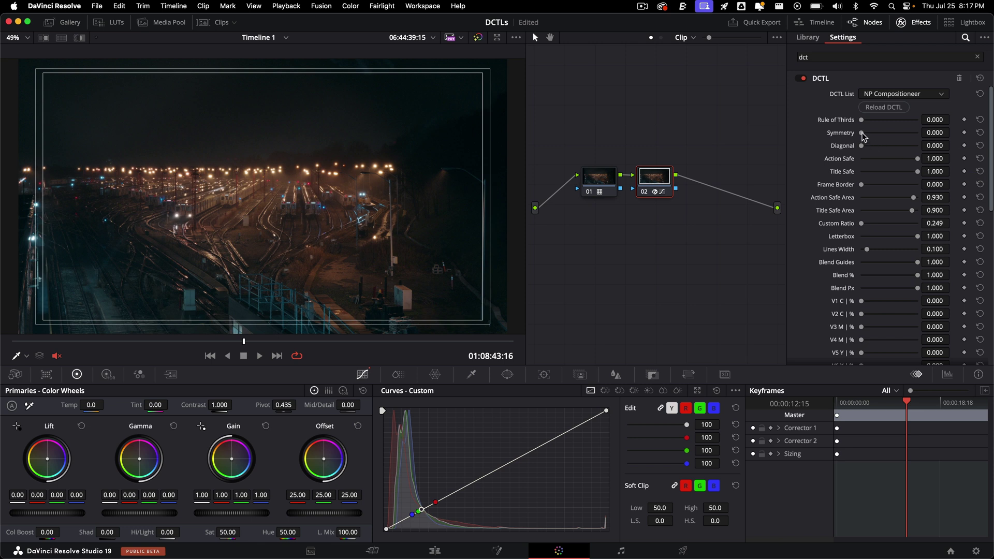
pyautogui.moveTo(861, 133); pyautogui.dragTo(975, 134)
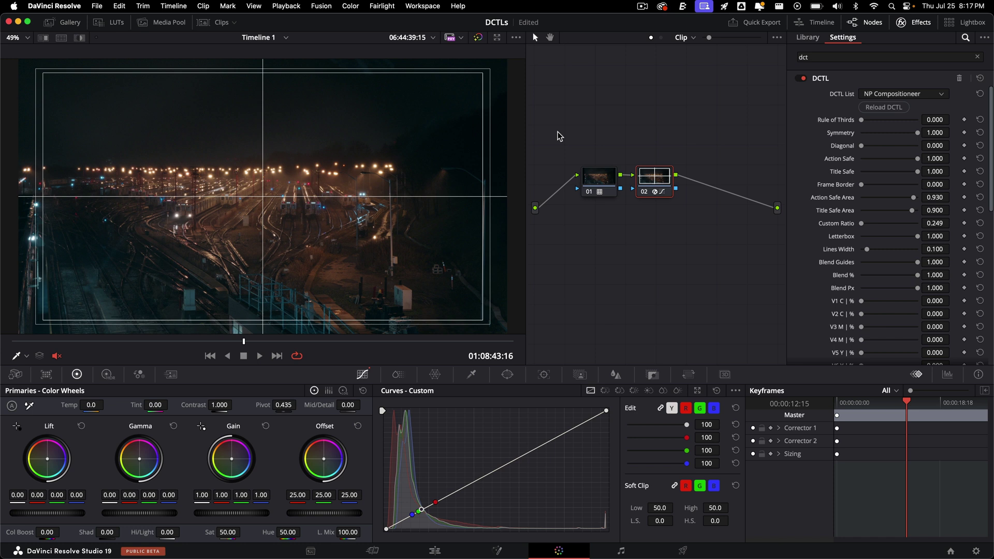
pyautogui.moveTo(863, 120); pyautogui.dragTo(941, 119)
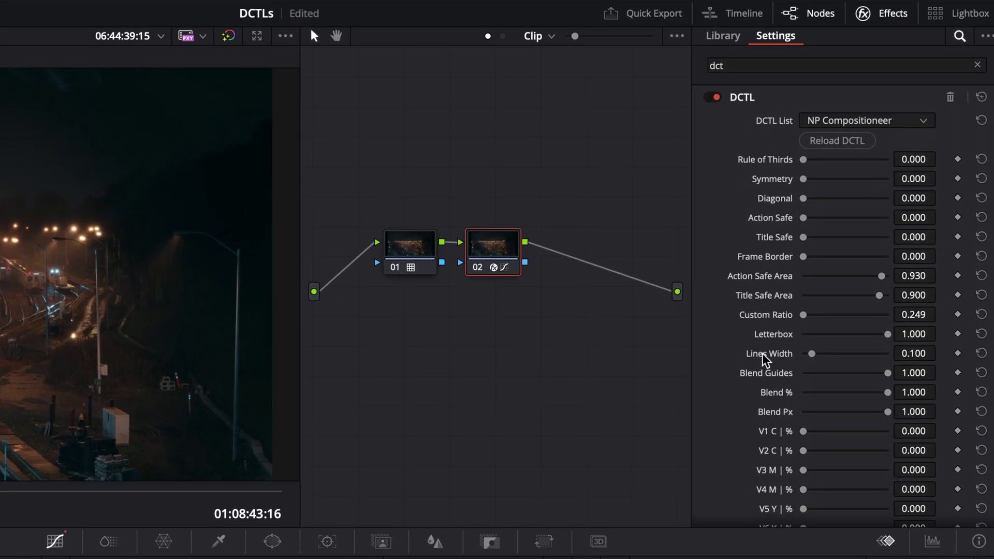
# Step: Use the H1–H6 sliders to place cyan horizontal guide lines at custom heights across the frame
pyautogui.scroll(-15, 749, 273)
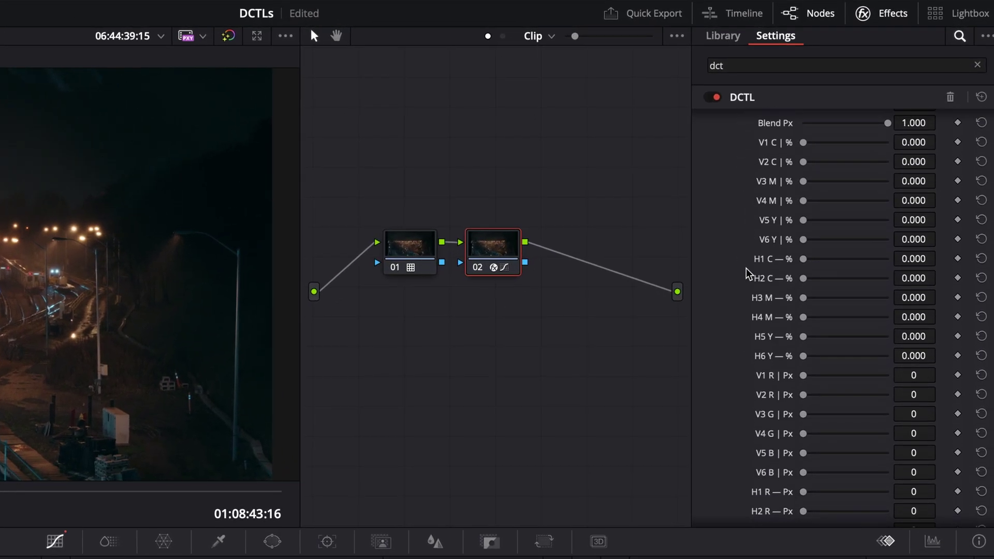
pyautogui.scroll(-2, 749, 273)
pyautogui.scroll(3, 749, 273)
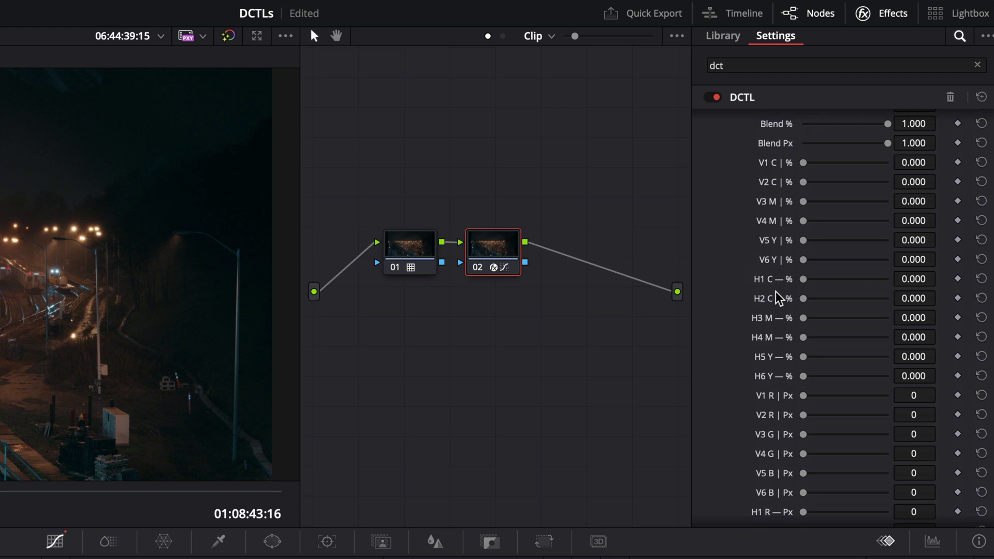
pyautogui.scroll(-1, 778, 299)
pyautogui.scroll(-1, 791, 282)
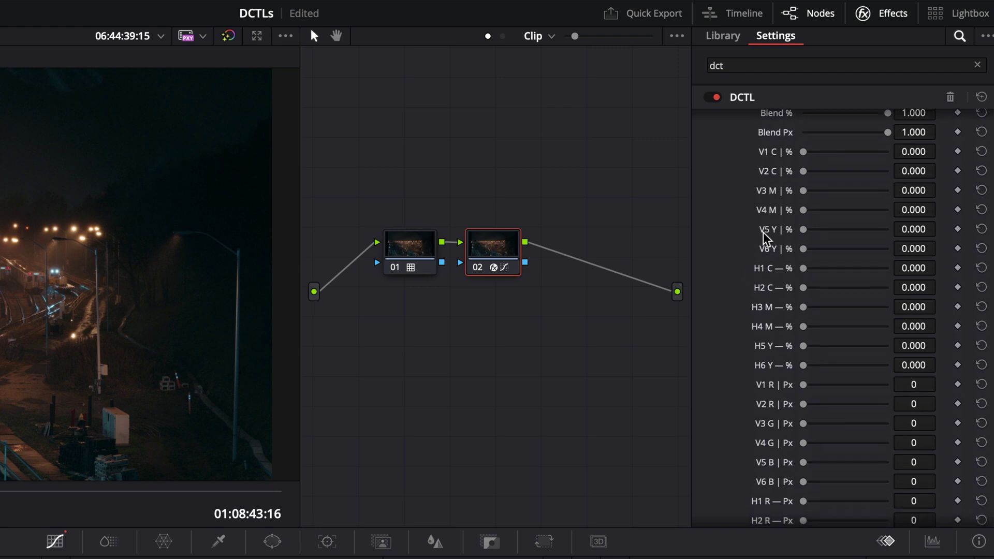
pyautogui.moveTo(808, 151); pyautogui.dragTo(896, 186)
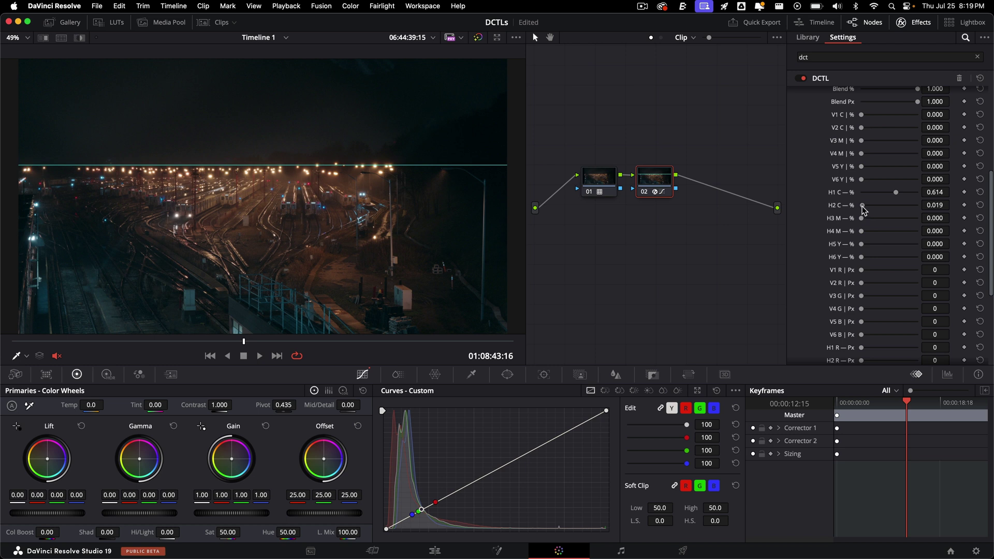
pyautogui.moveTo(862, 206); pyautogui.dragTo(869, 256)
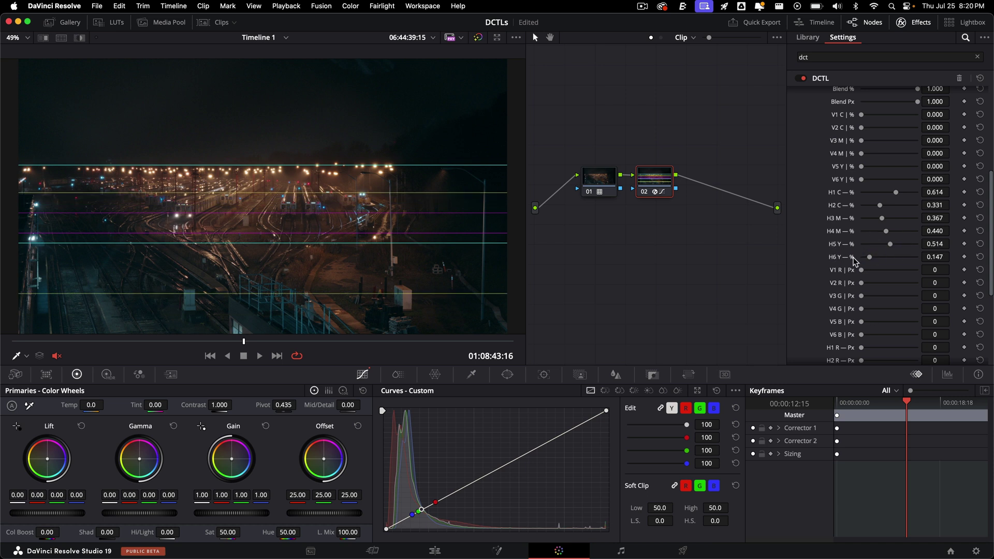
pyautogui.moveTo(869, 257); pyautogui.dragTo(865, 255)
# Step: Matte the shot to a 1:1 square, then to 2.35 Cinemascope via the Ratio dropdown
pyautogui.scroll(-6, 859, 290)
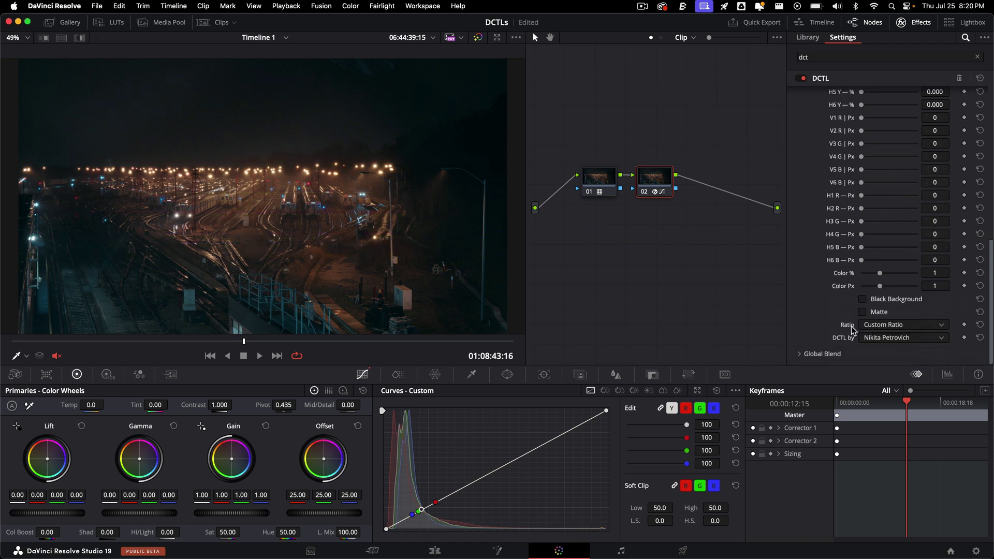
pyautogui.click(878, 326)
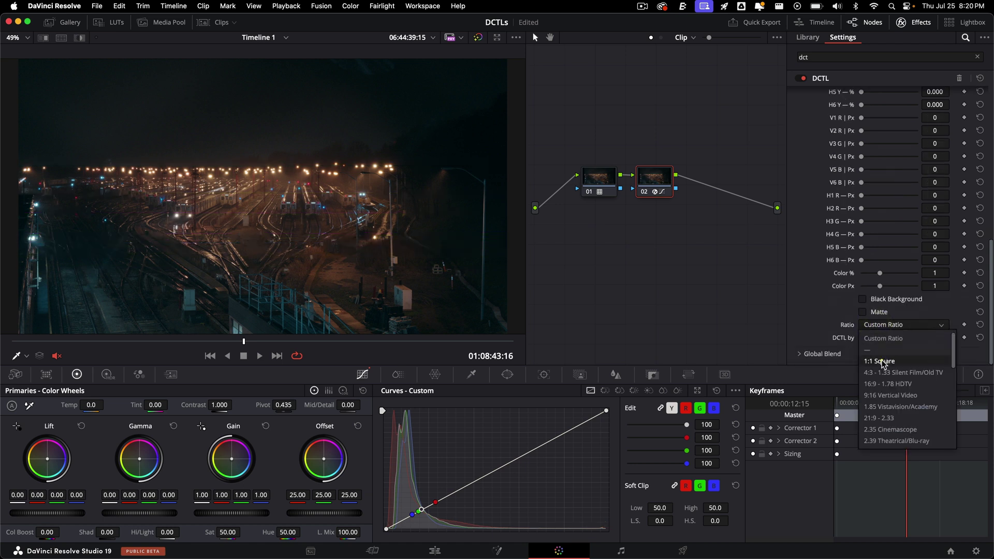
pyautogui.click(881, 361)
pyautogui.click(898, 325)
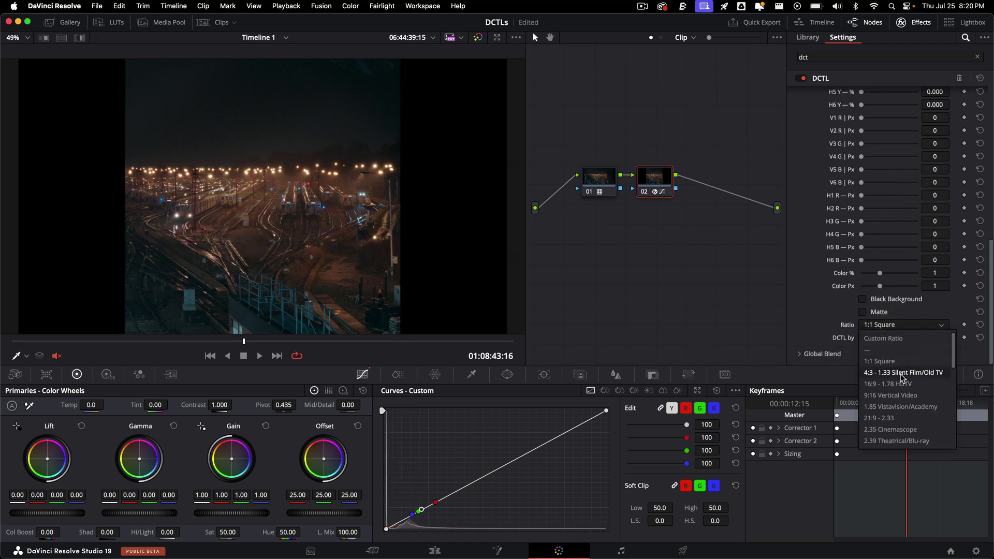
pyautogui.scroll(-2, 890, 378)
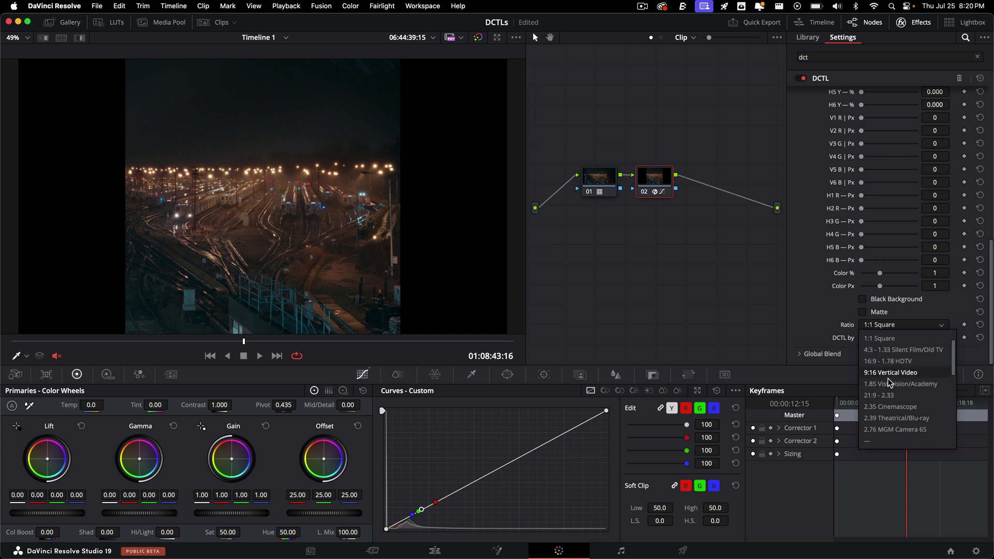
pyautogui.click(897, 406)
# Step: Switch the Ratio to 1.85 Vistavision/Academy, then 9:16 Vertical Video, finishing on 1.2 Fox Movietone
pyautogui.click(893, 326)
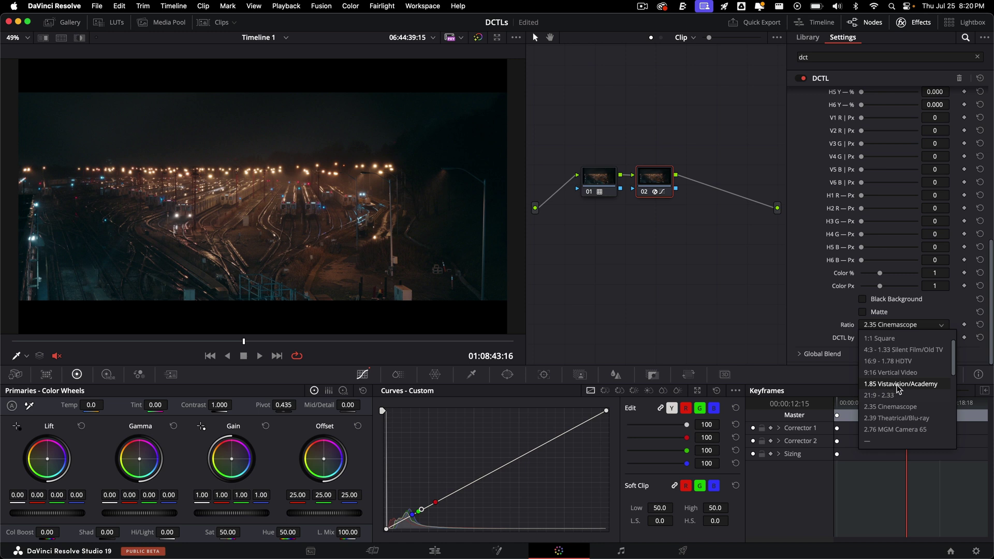
pyautogui.click(897, 386)
pyautogui.click(884, 329)
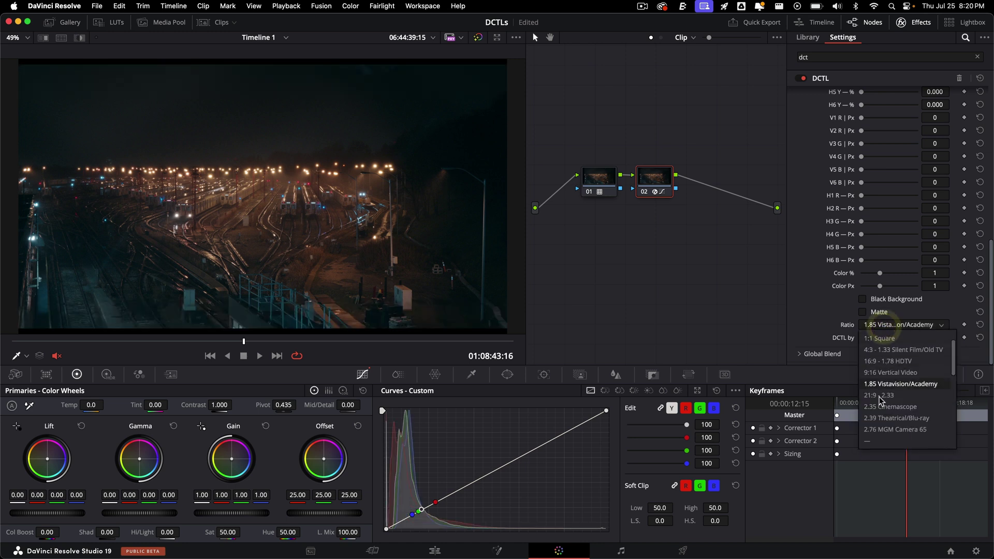
pyautogui.click(890, 372)
pyautogui.click(881, 325)
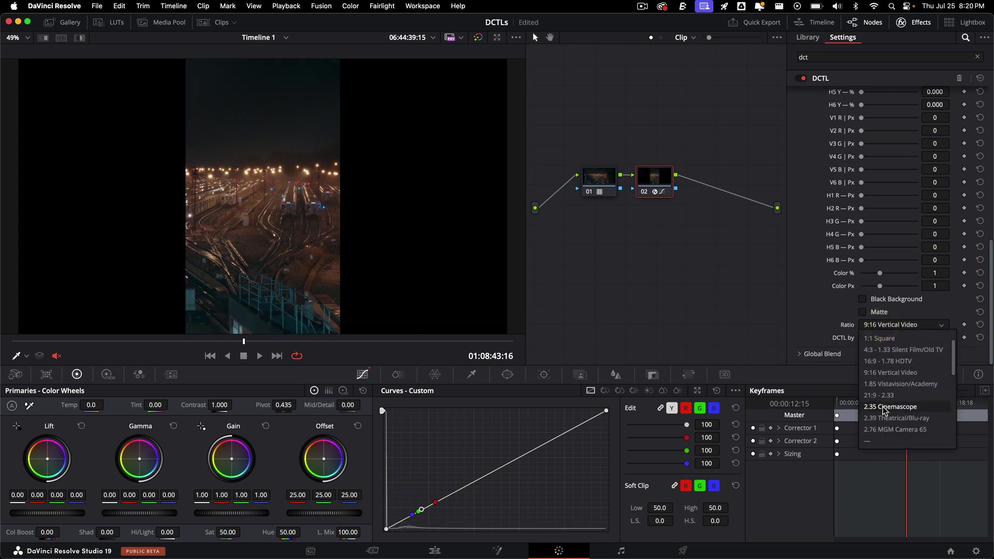
pyautogui.scroll(-1, 882, 406)
pyautogui.scroll(-1, 897, 423)
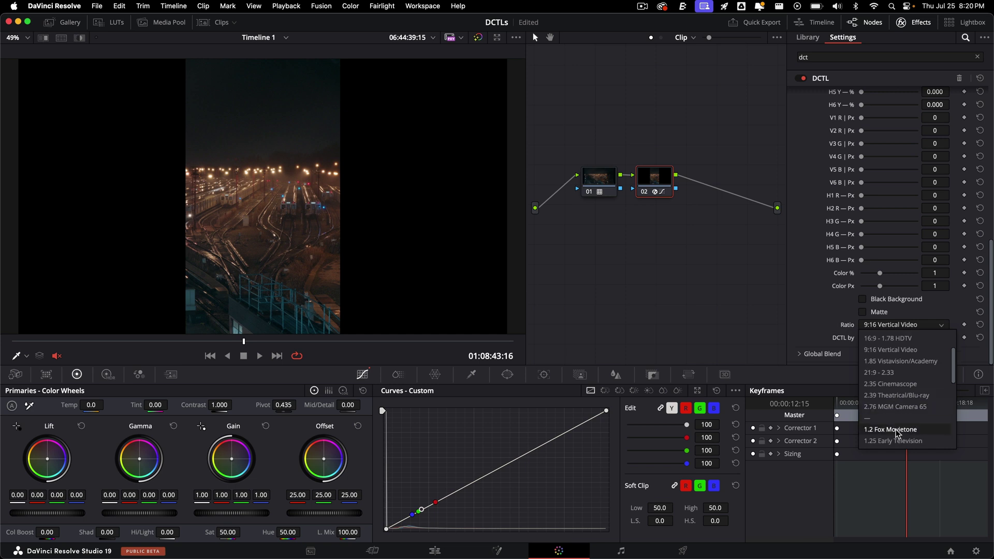
pyautogui.click(897, 430)
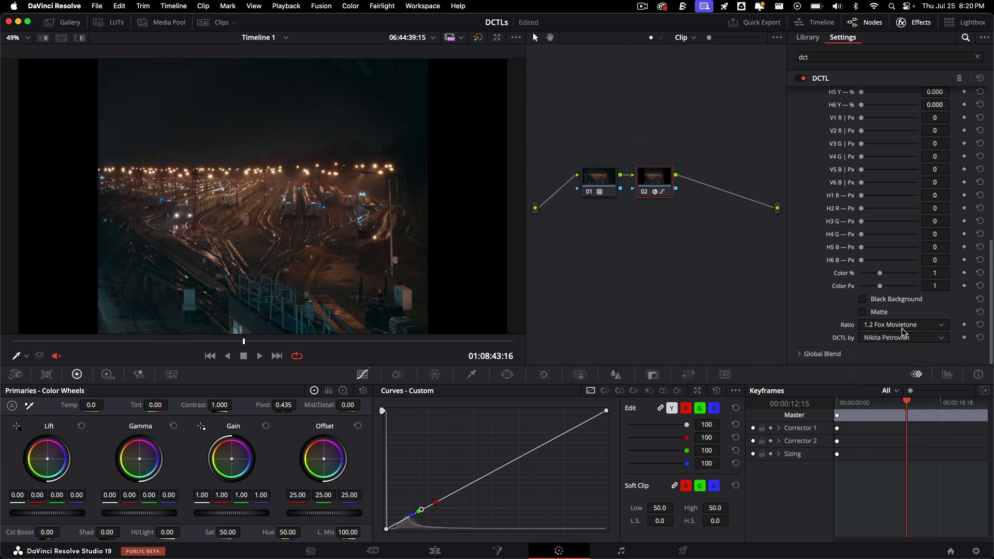
pyautogui.scroll(10, 847, 274)
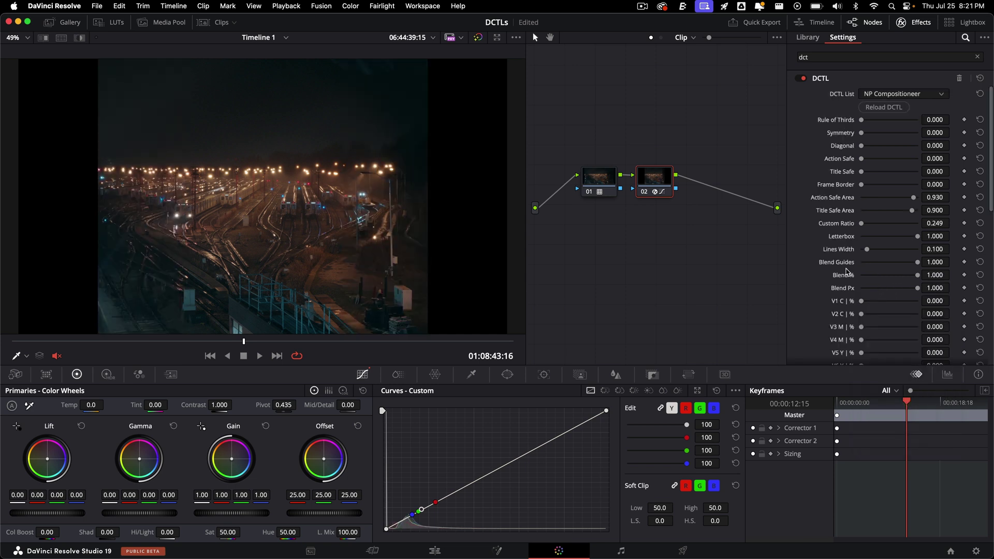